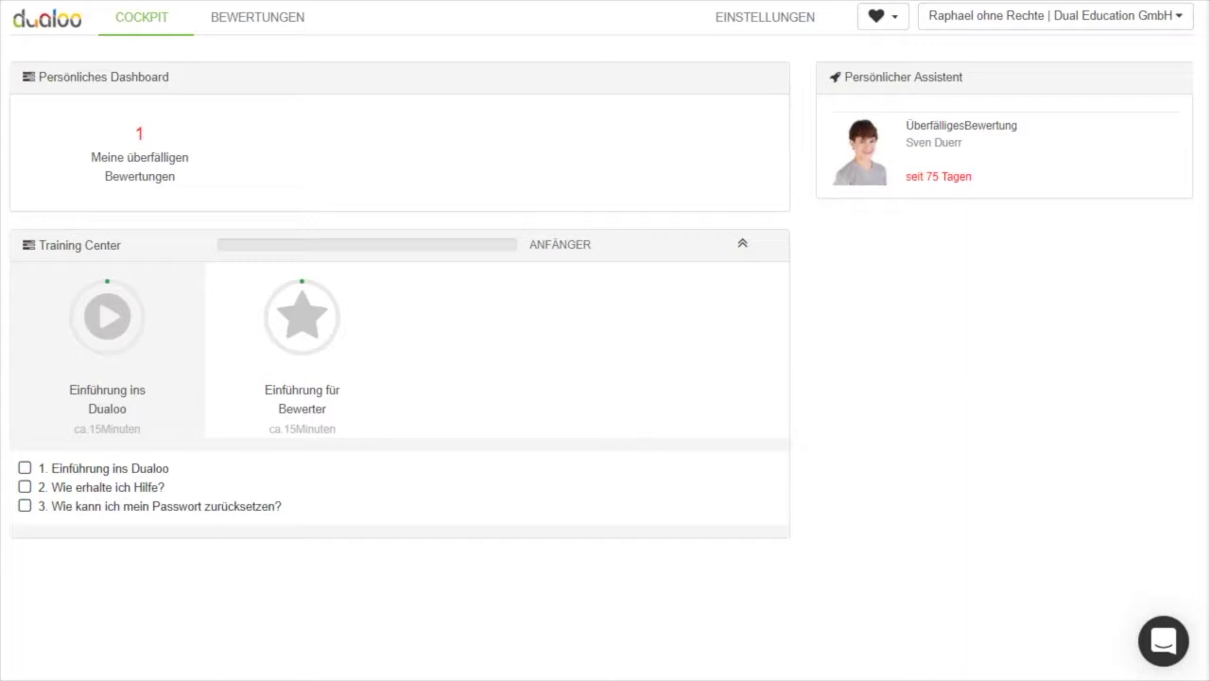
In the overdue candidate evaluation, rate Erscheinungsbild Bewerbungsunterlagen 3 and Bewerbungs- Motivationsschreiben 2
click(142, 183)
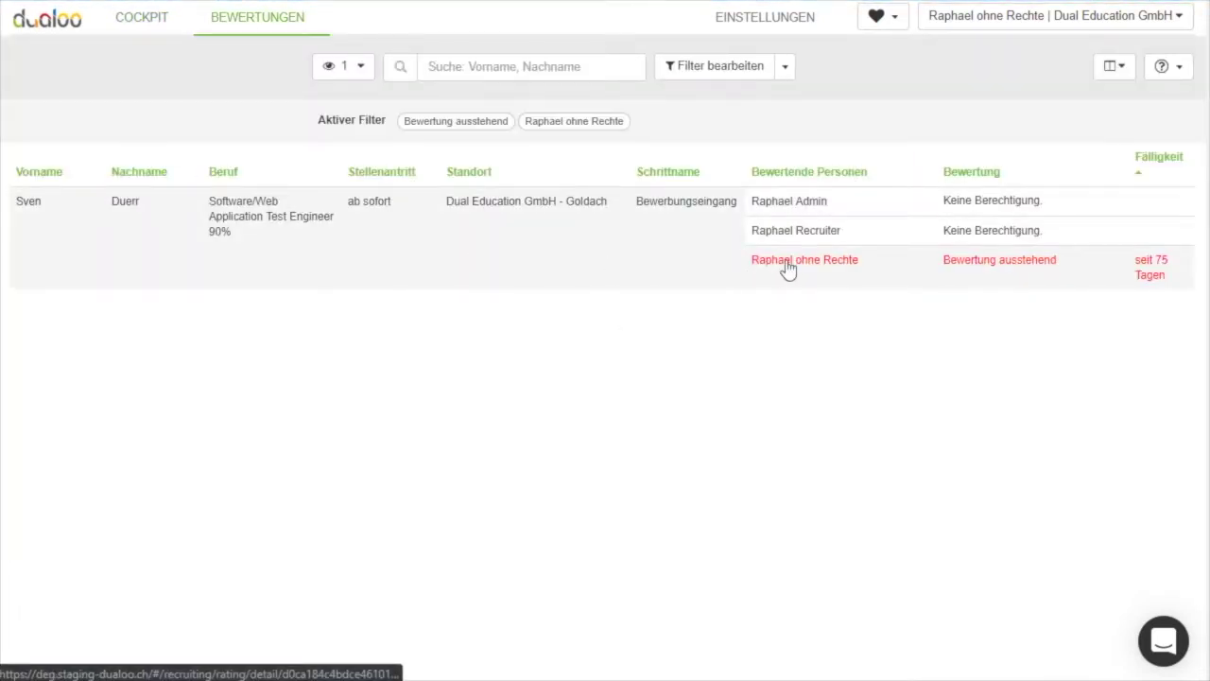
click(787, 267)
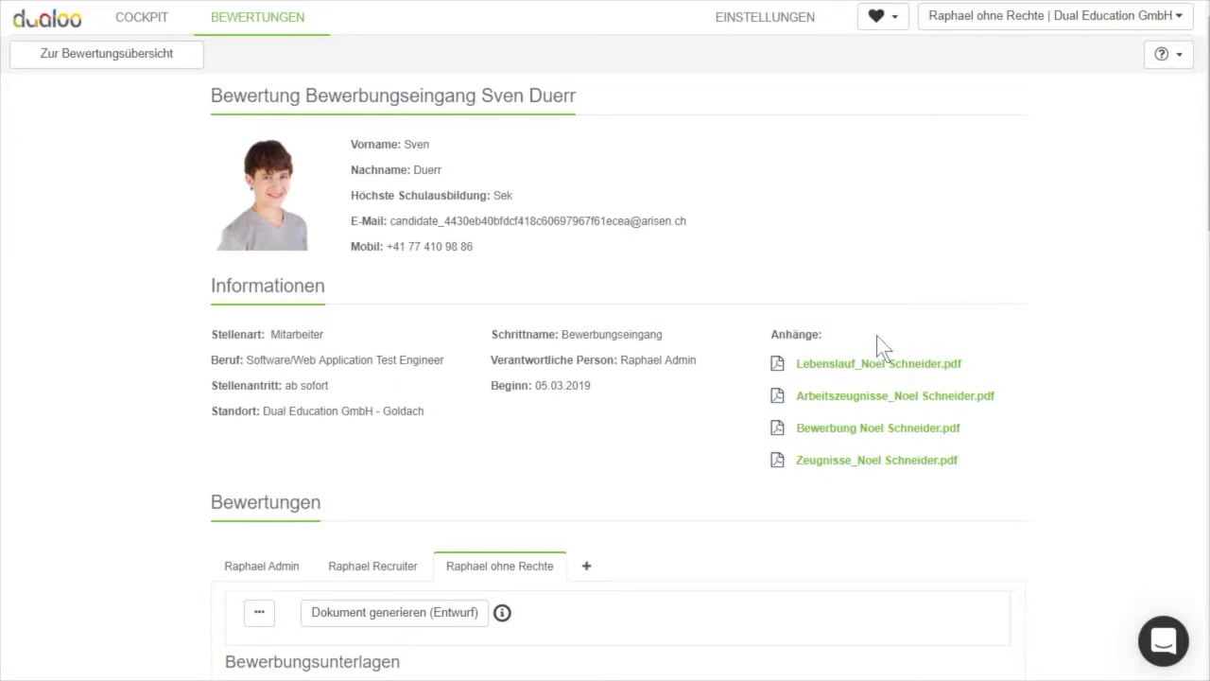
scroll(876, 335, down, 3)
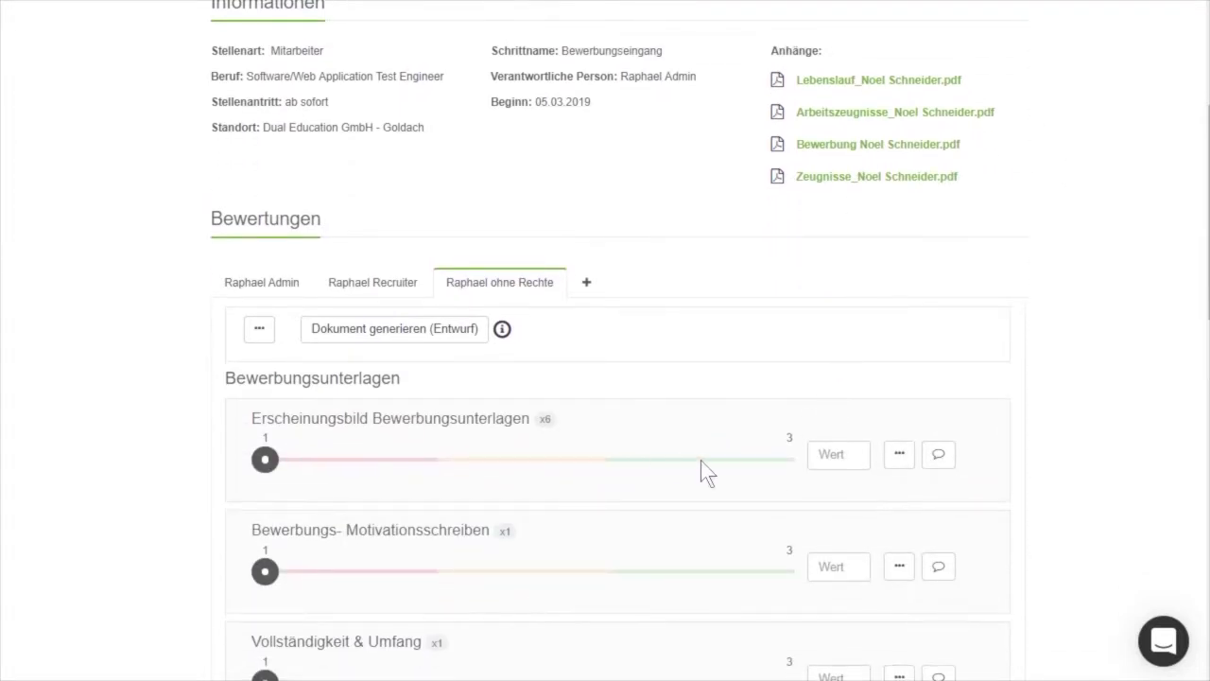
click(775, 464)
click(608, 573)
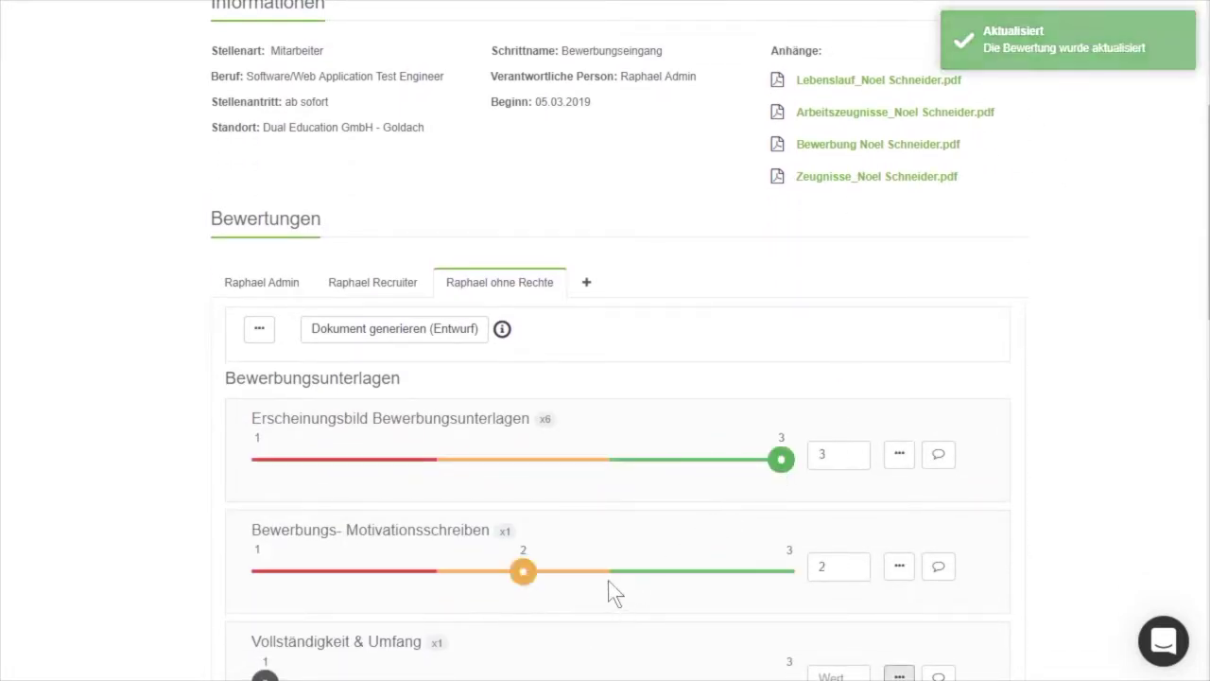
Complete the candidate's evaluation and confirm closing it for the Software/Web Application Test Engineer position
scroll(683, 620, down, 2)
scroll(614, 595, down, 7)
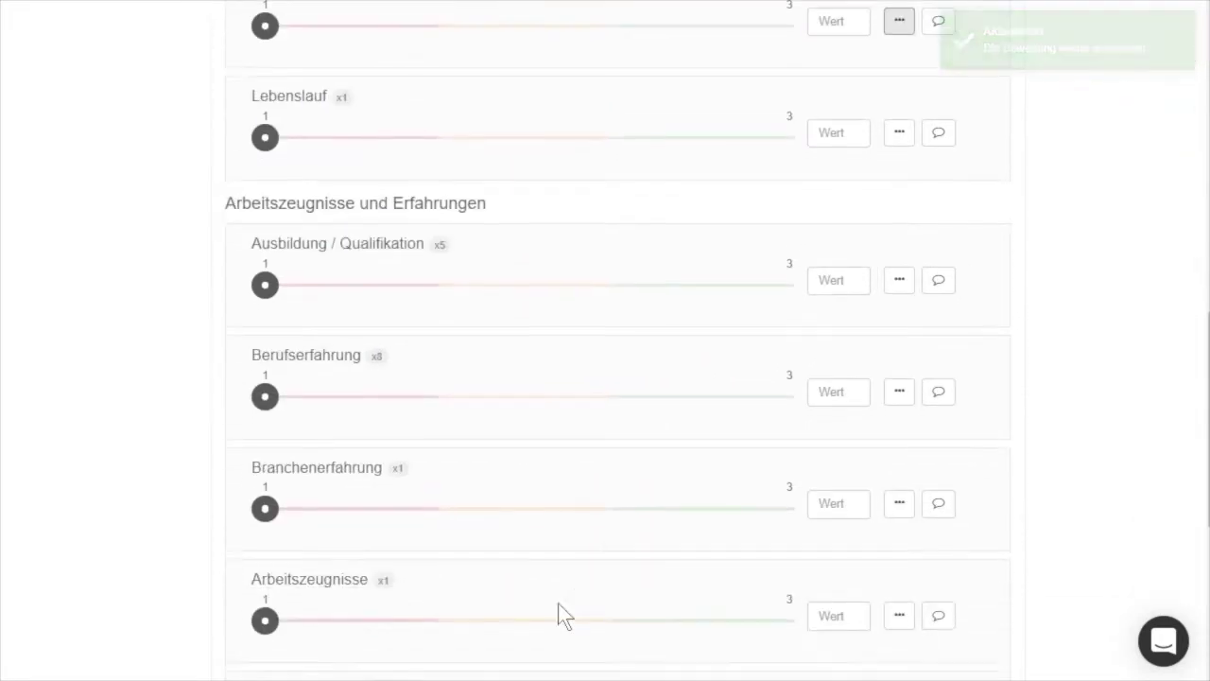
scroll(518, 619, down, 3)
click(363, 635)
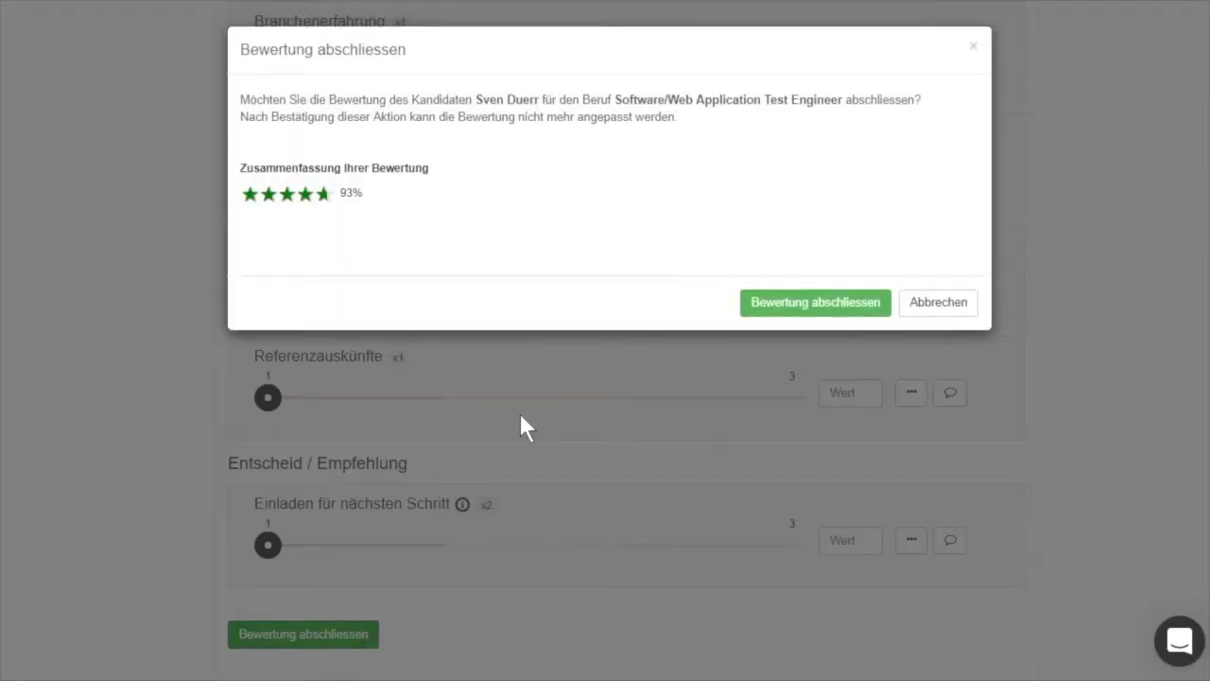
click(797, 302)
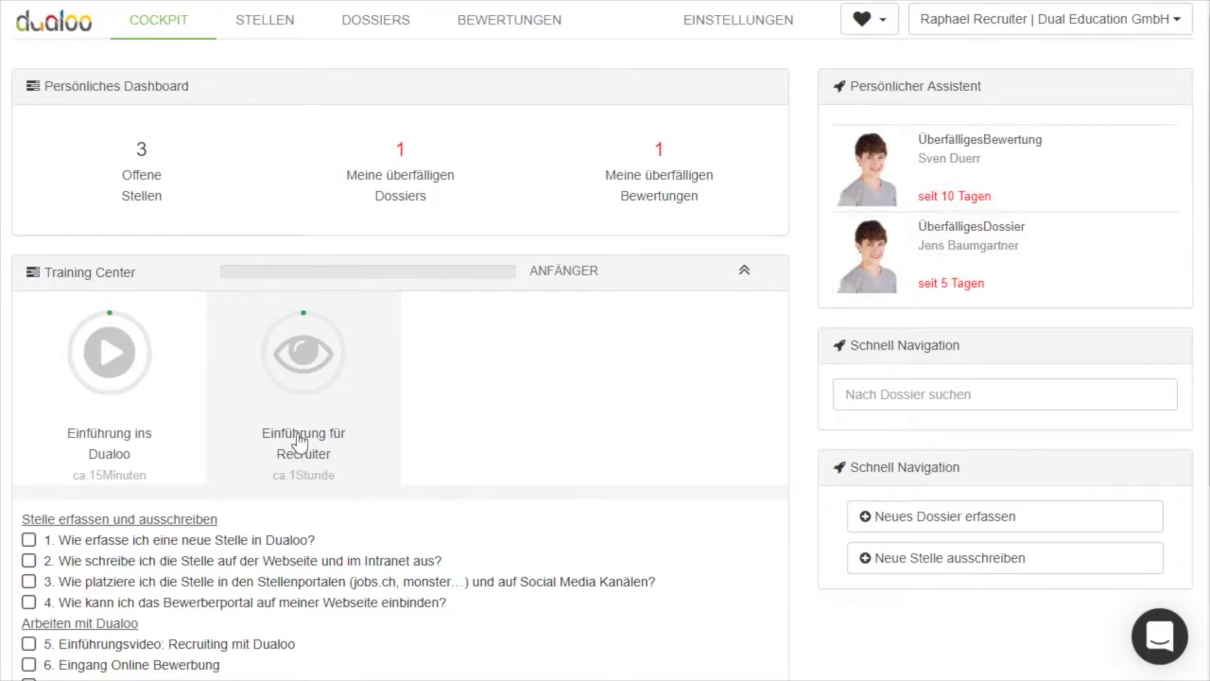
Start a new job posting of type Mitarbeitende using the existing occupation Sachbearbeiter/-in with the additional text Einkauf
mouse_move(265, 560)
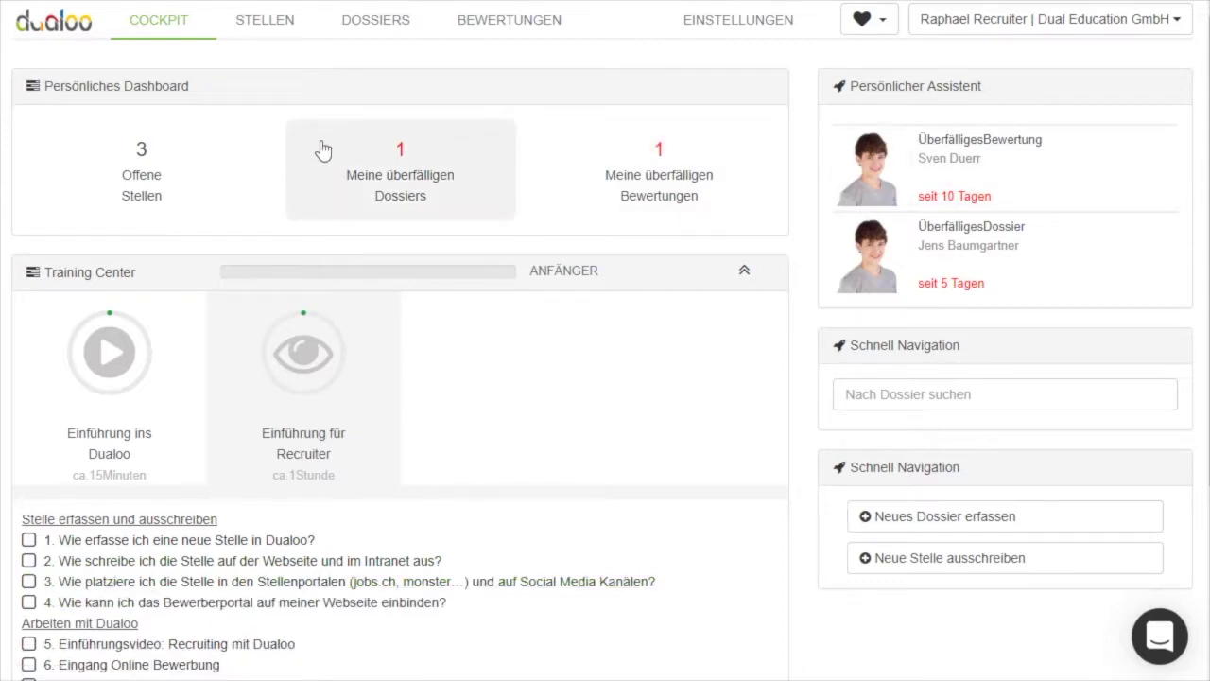
click(132, 183)
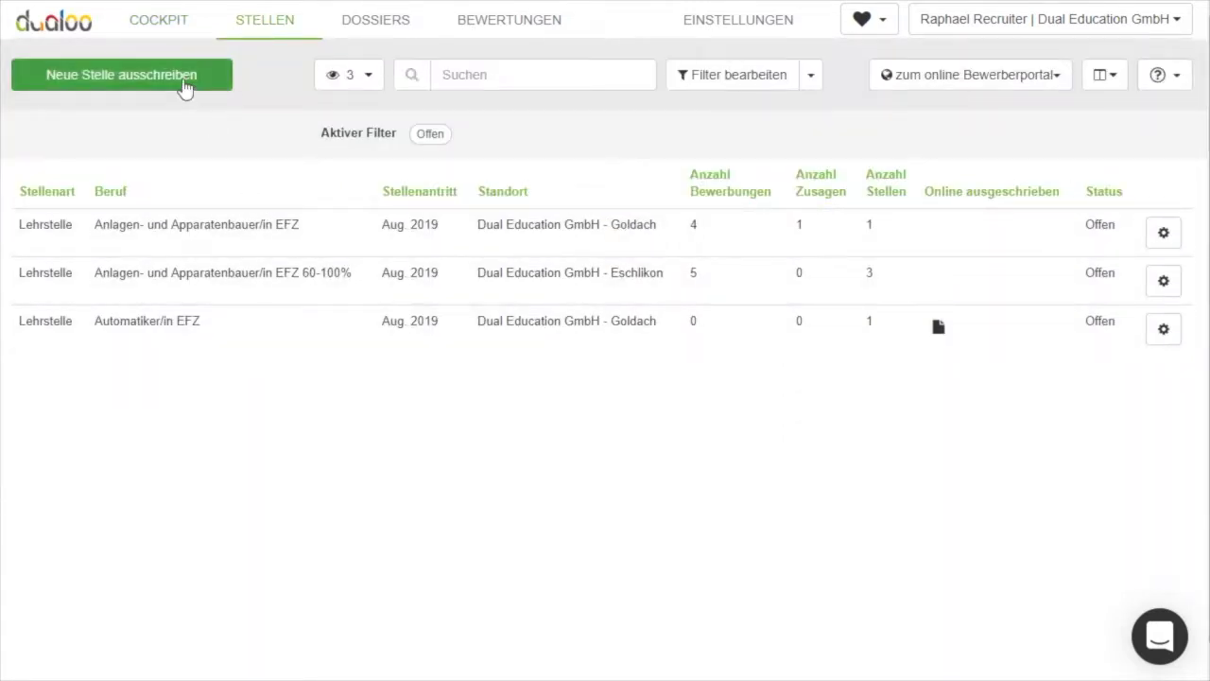
click(184, 85)
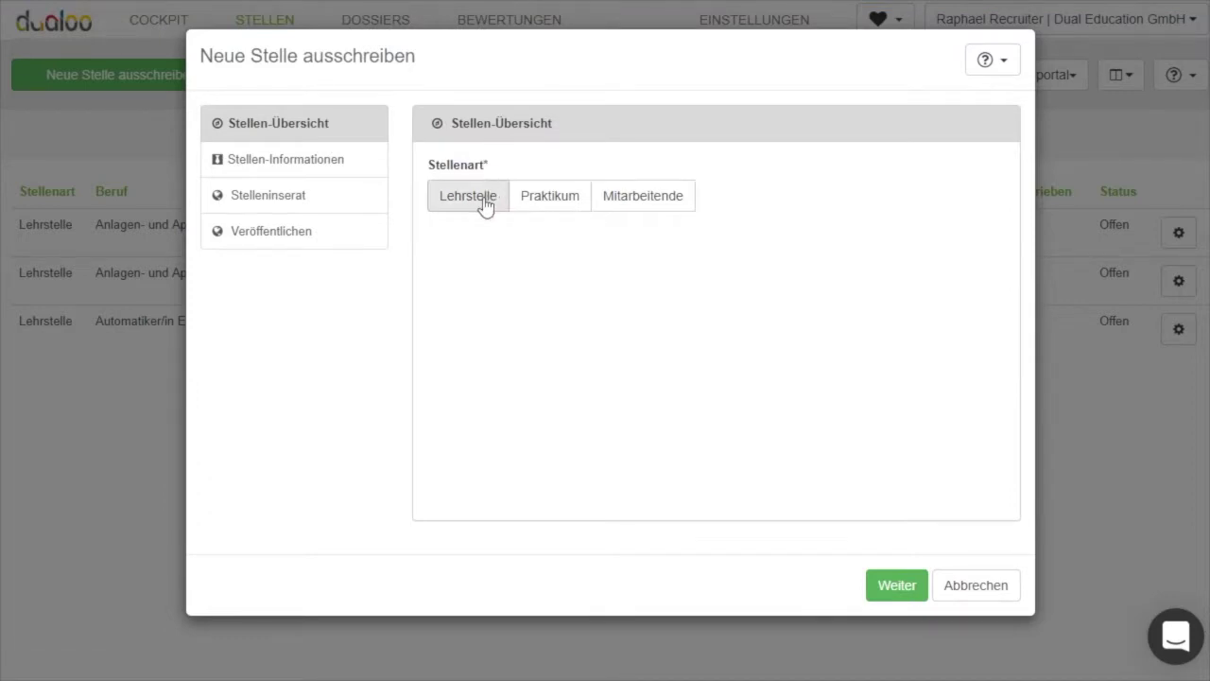
click(654, 201)
click(538, 281)
text(sach)
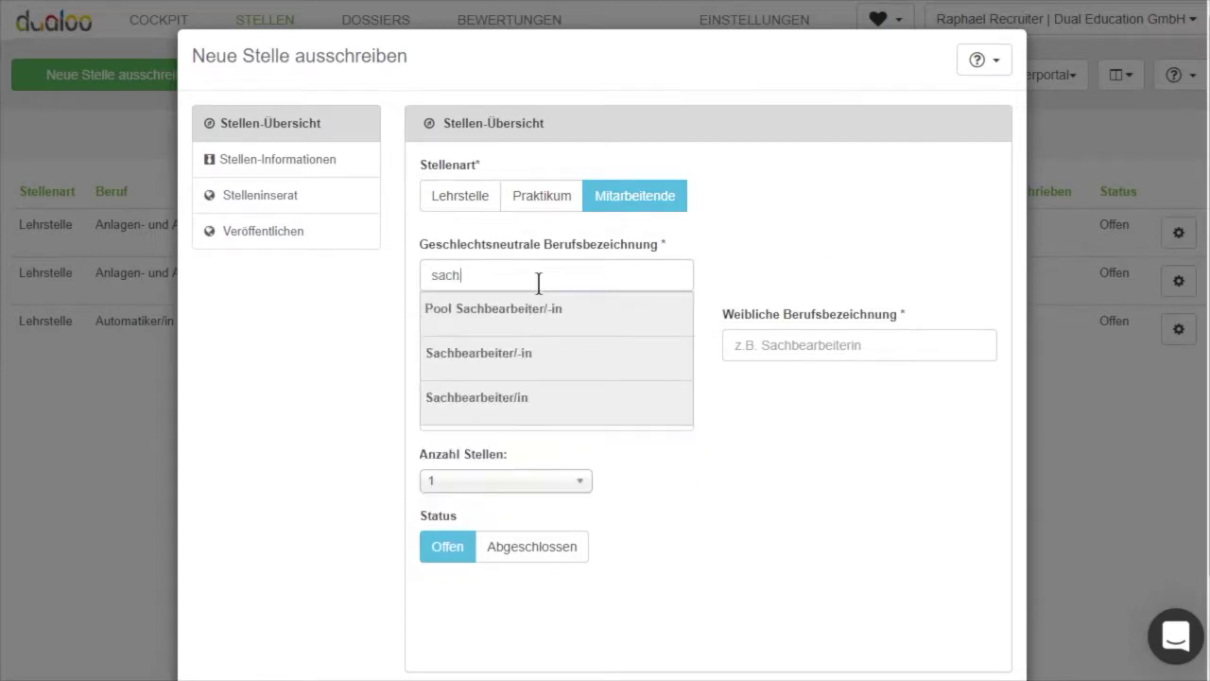
click(553, 373)
click(491, 483)
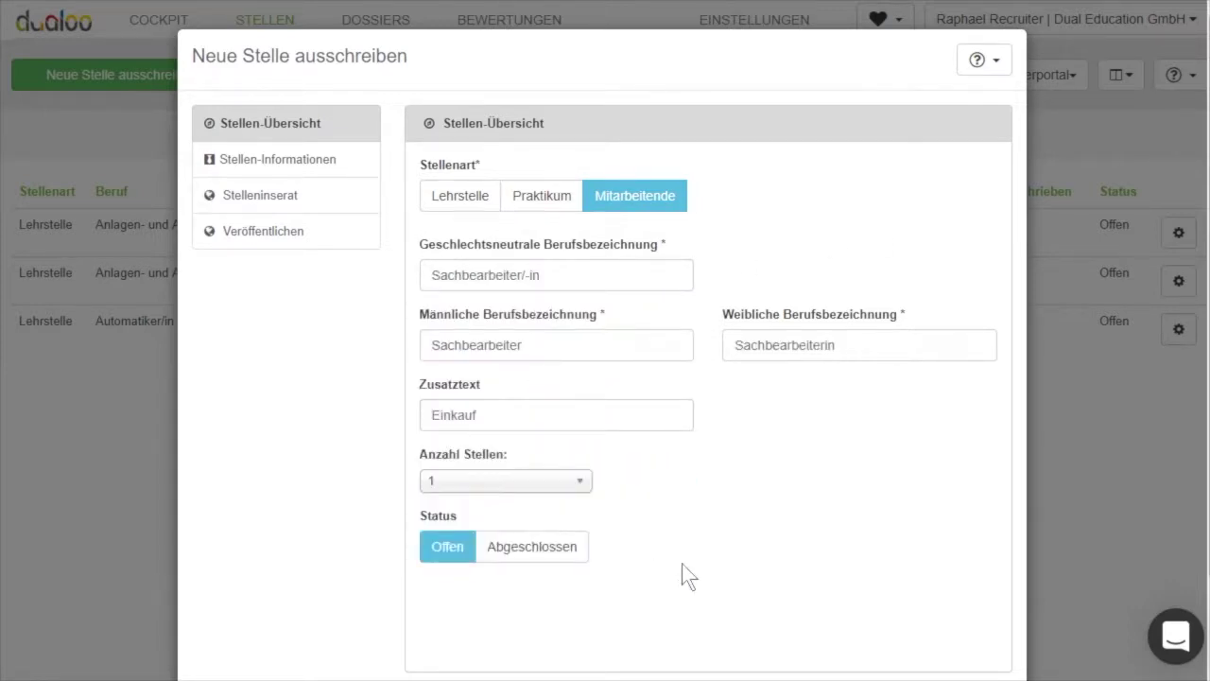
Set the posting's location to Dual Education GmbH - Eschlikon and its start to ab sofort, and continue to the job advert
click(905, 100)
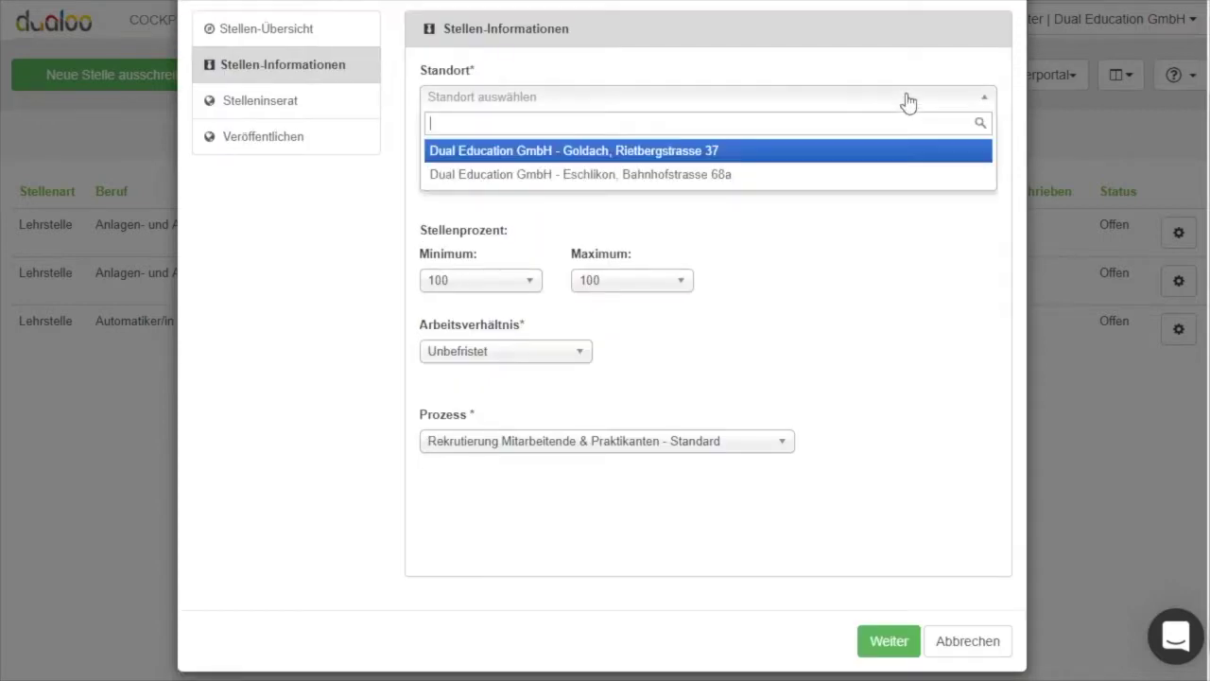
click(698, 176)
click(537, 170)
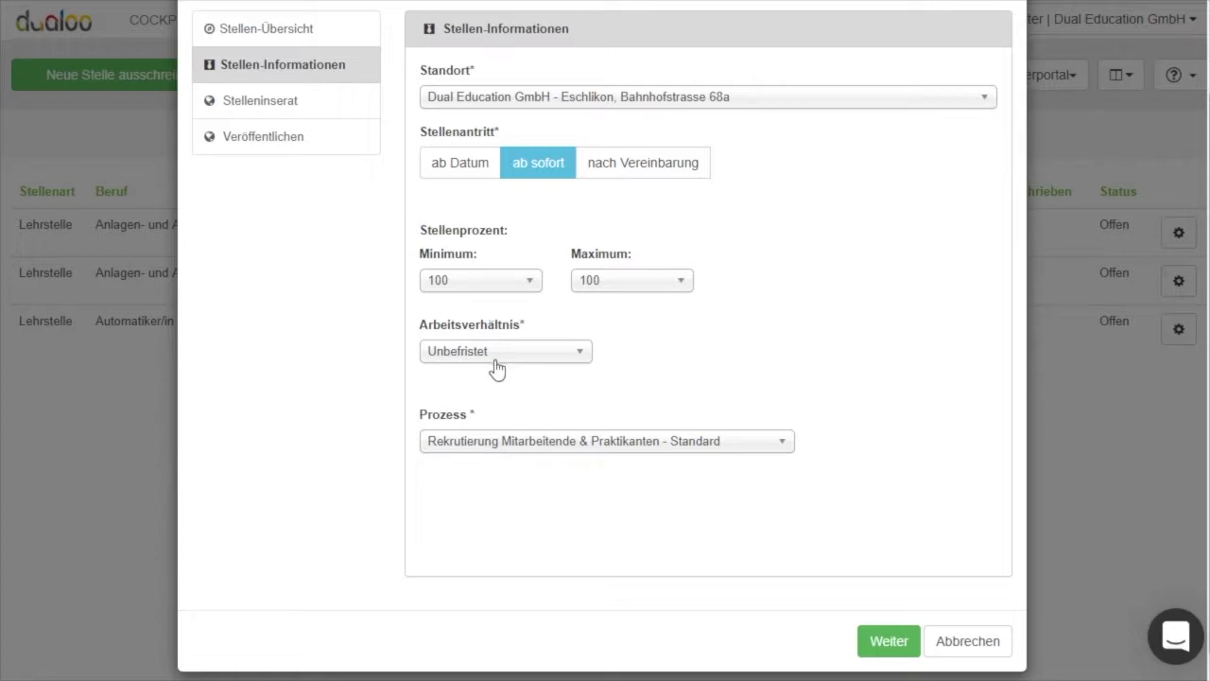
click(896, 648)
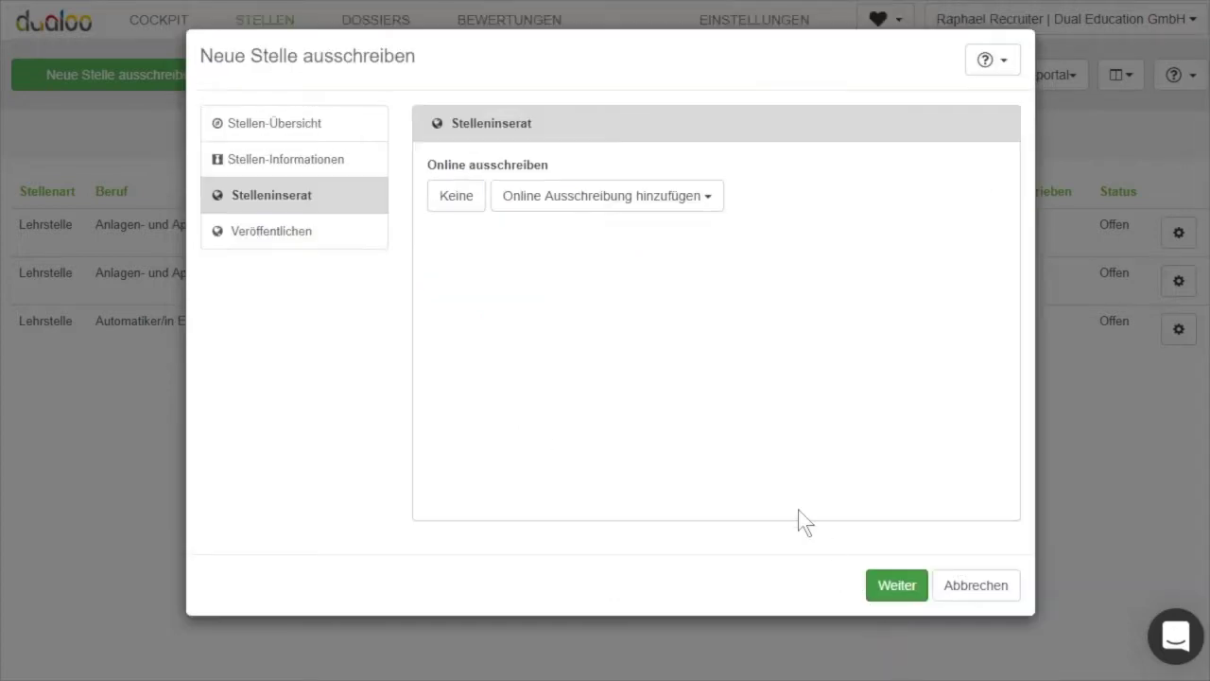
Add an online advert for the Bewerbungseingang process step and review its tasks, requirements and benefits texts
click(537, 201)
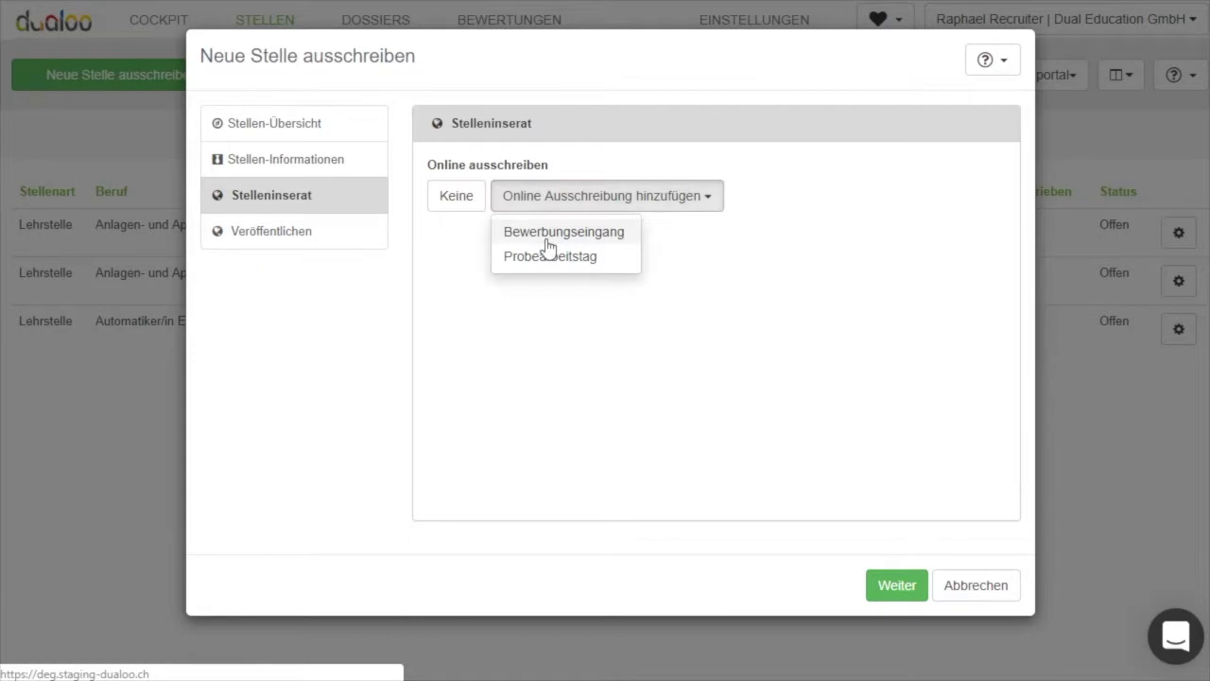
click(549, 236)
scroll(576, 300, down, 1)
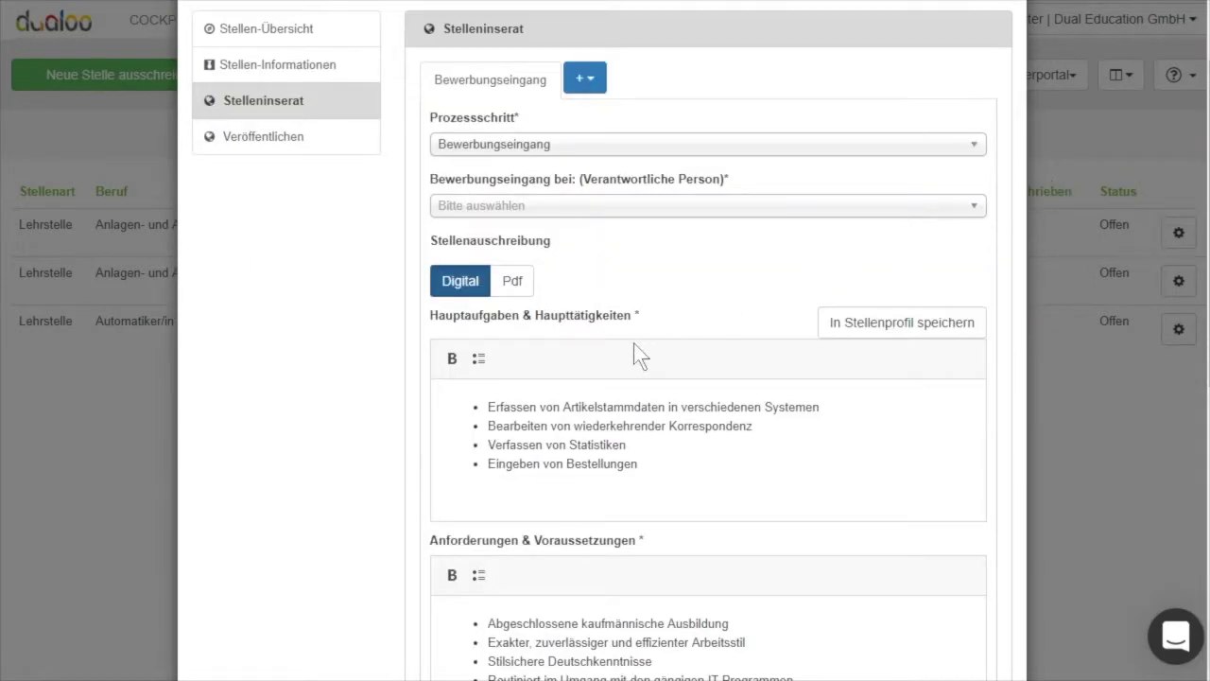
scroll(584, 435, down, 2)
scroll(584, 442, down, 2)
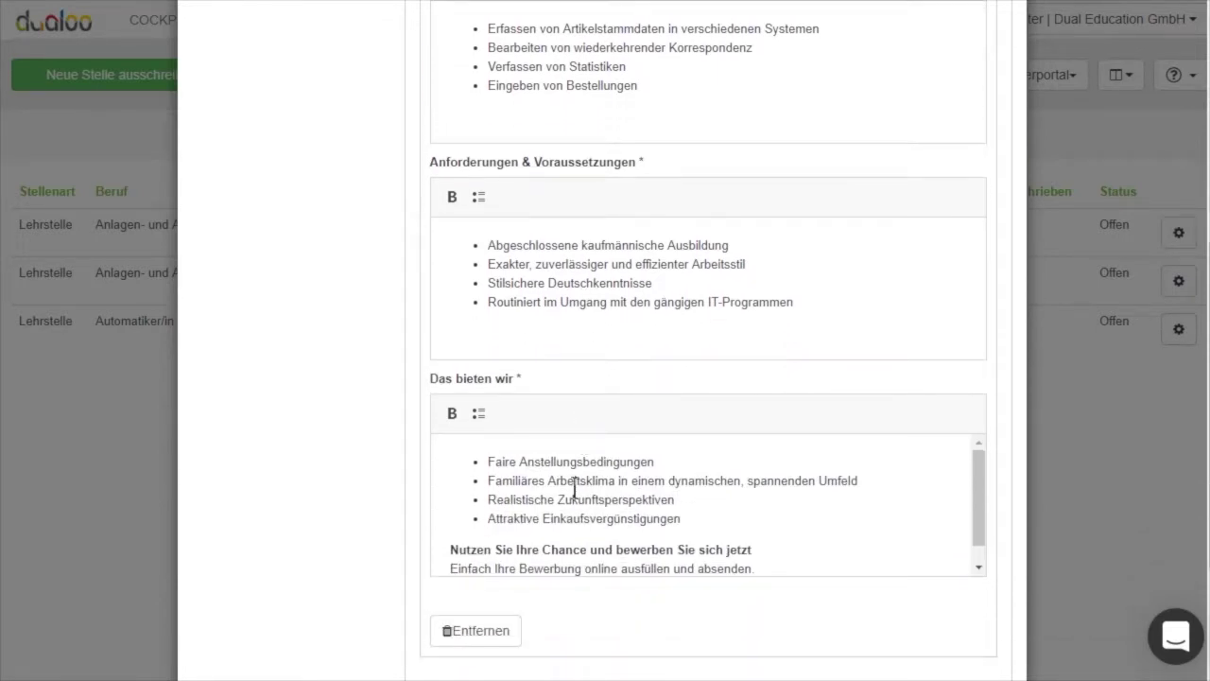
scroll(575, 488, down, 1)
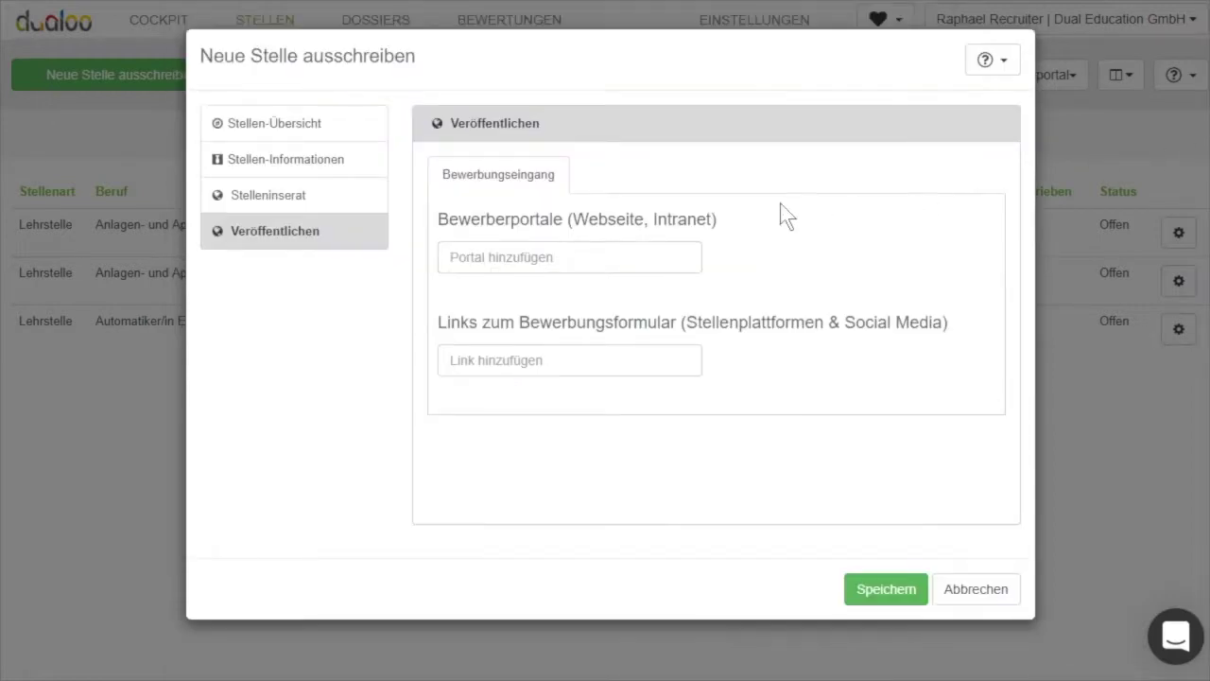
Publish the advert on the WEBSEITE Dualoo portal and add application form links for jobs.ch and Facebook
click(588, 258)
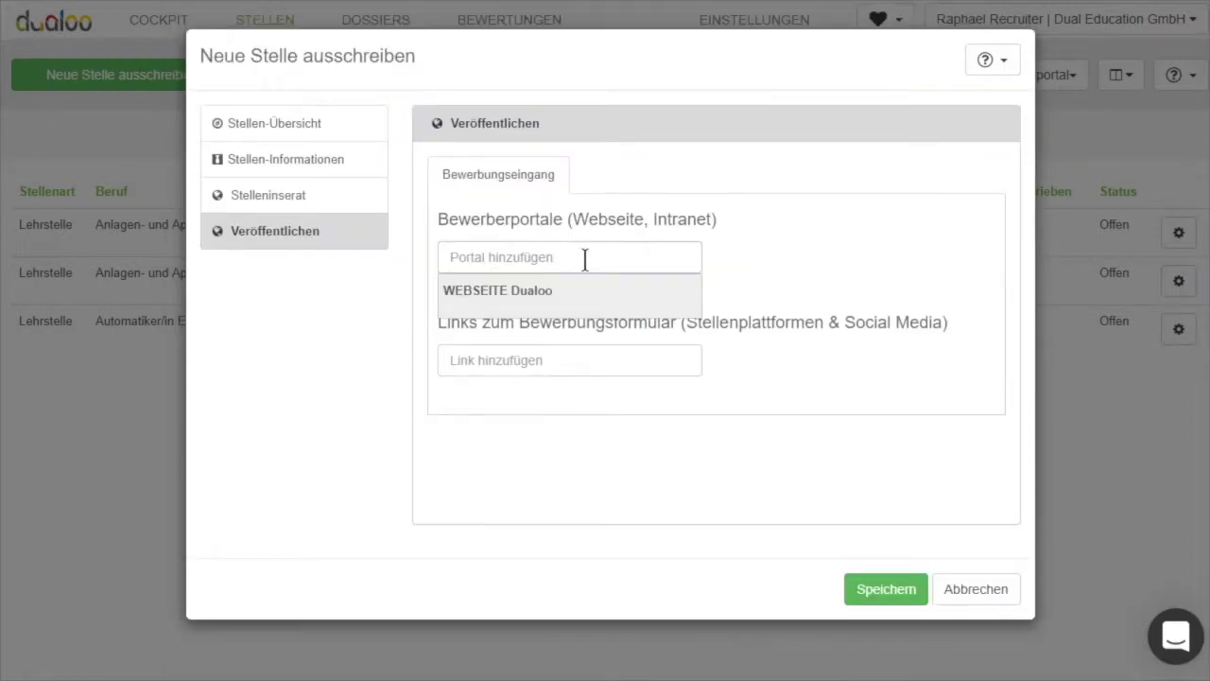
click(530, 303)
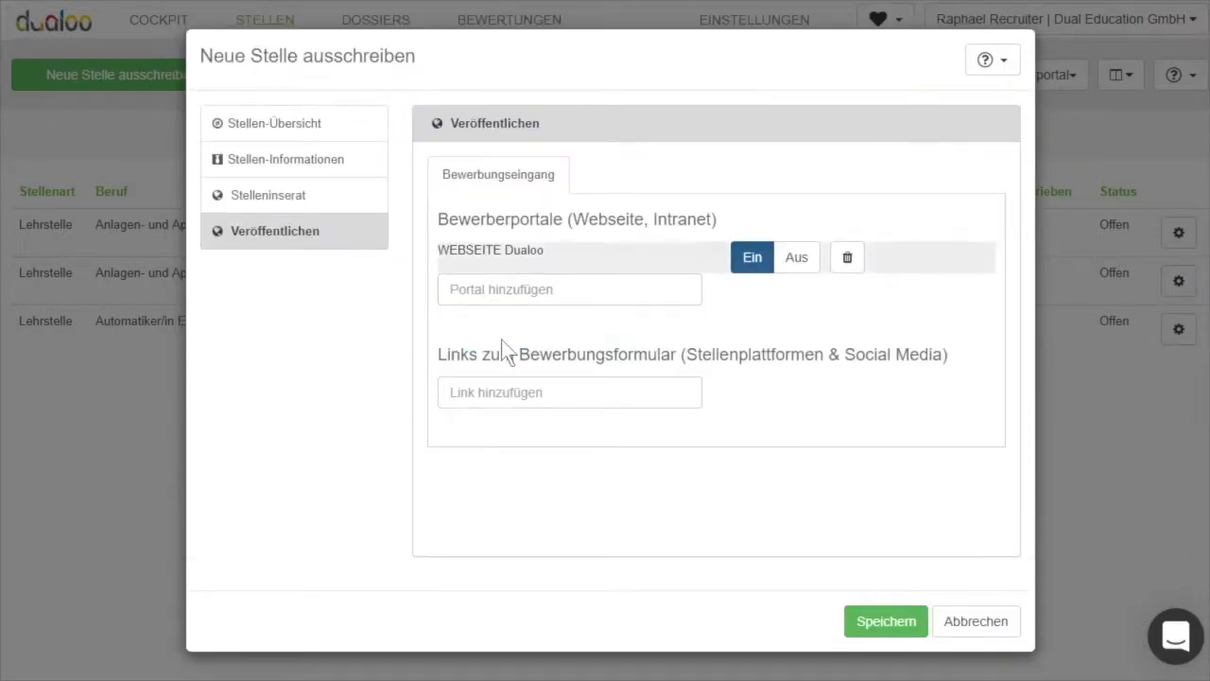
click(537, 390)
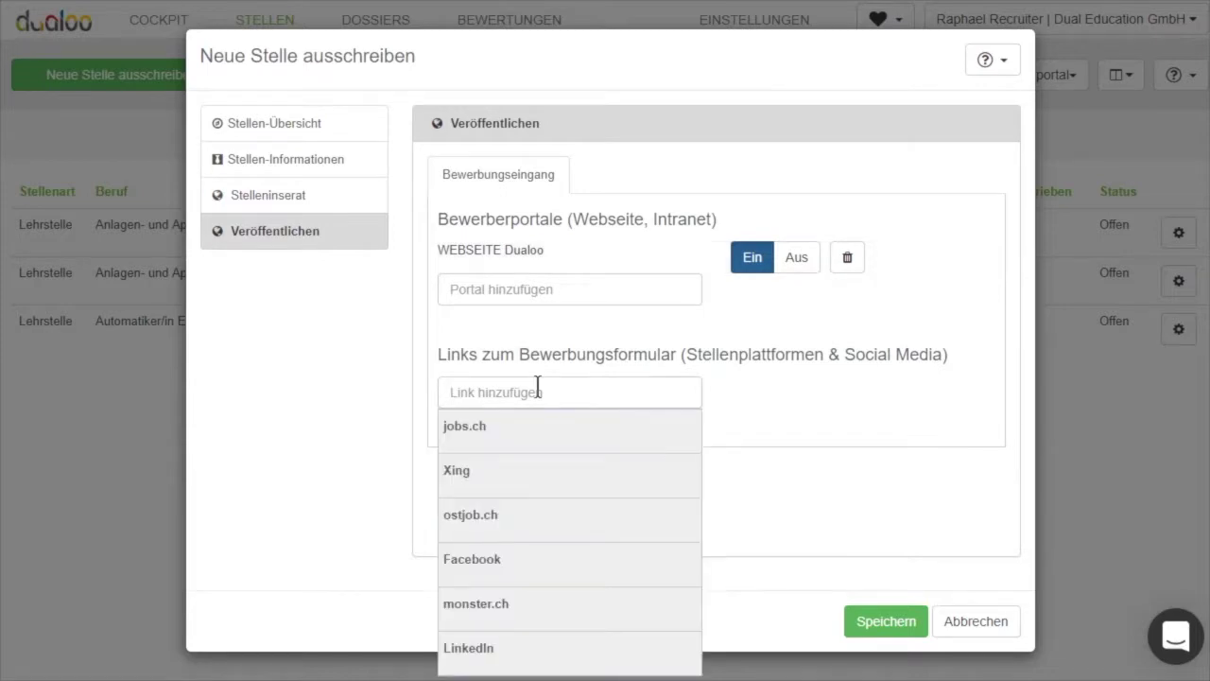
click(515, 444)
click(547, 425)
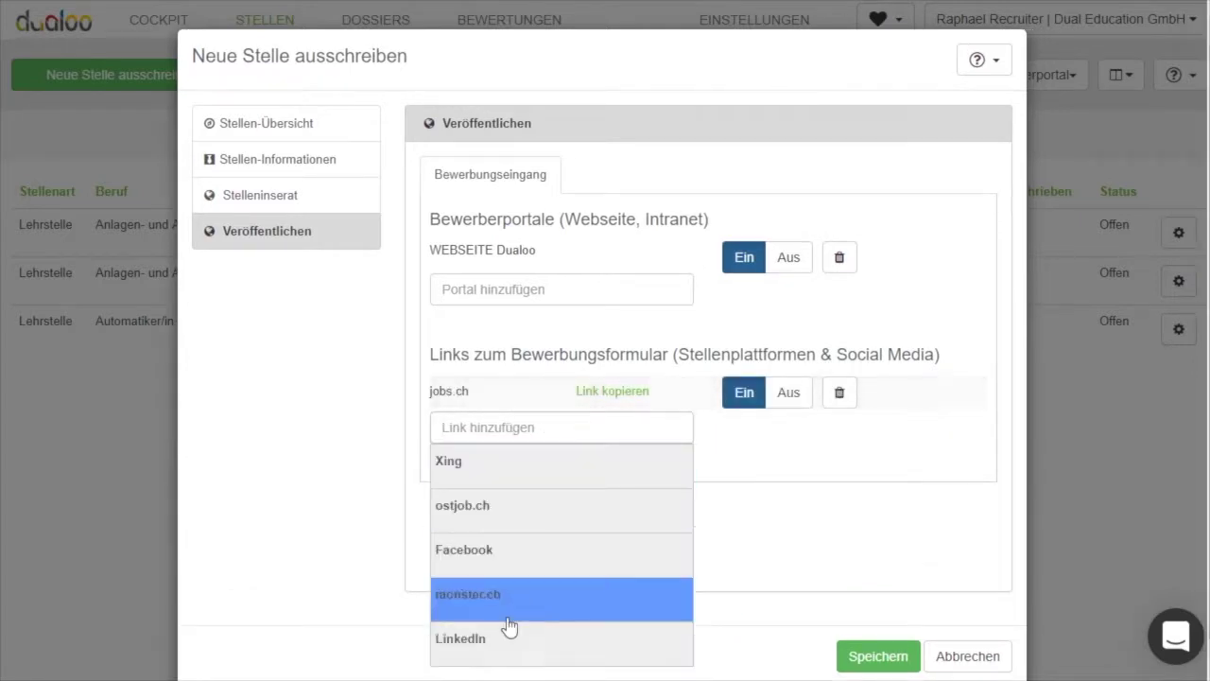
click(531, 553)
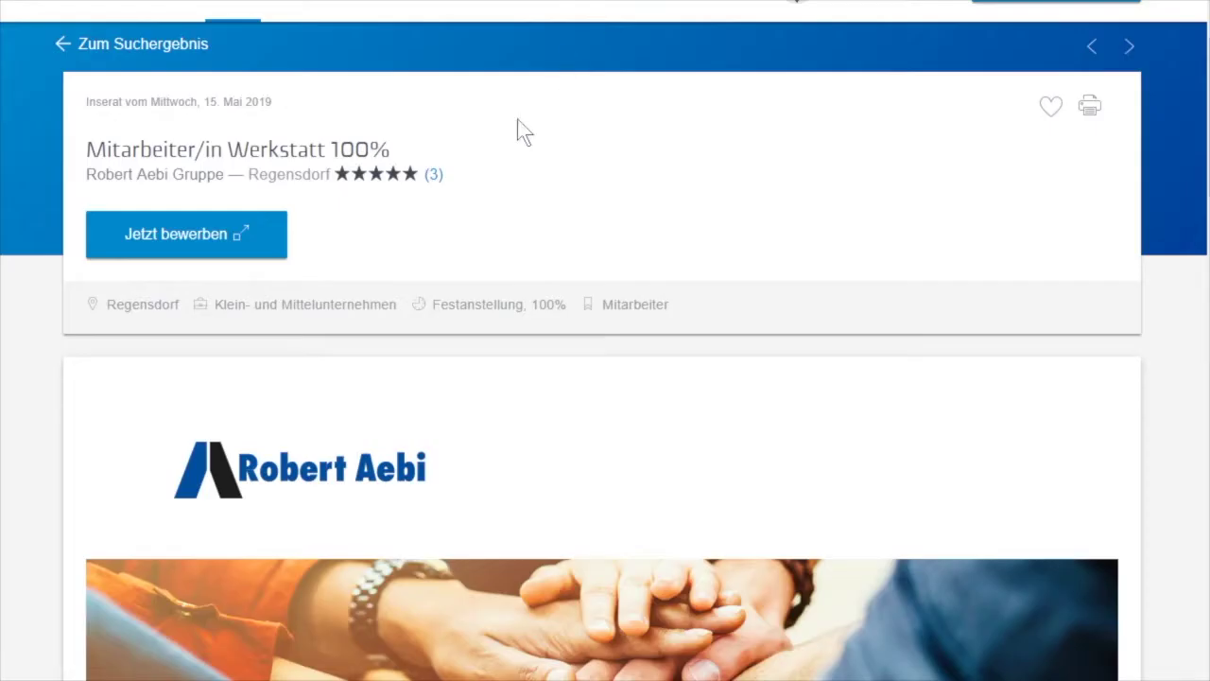
From the external job ad Mitarbeiter/in Werkstatt 100%, go through to its online application form
click(185, 243)
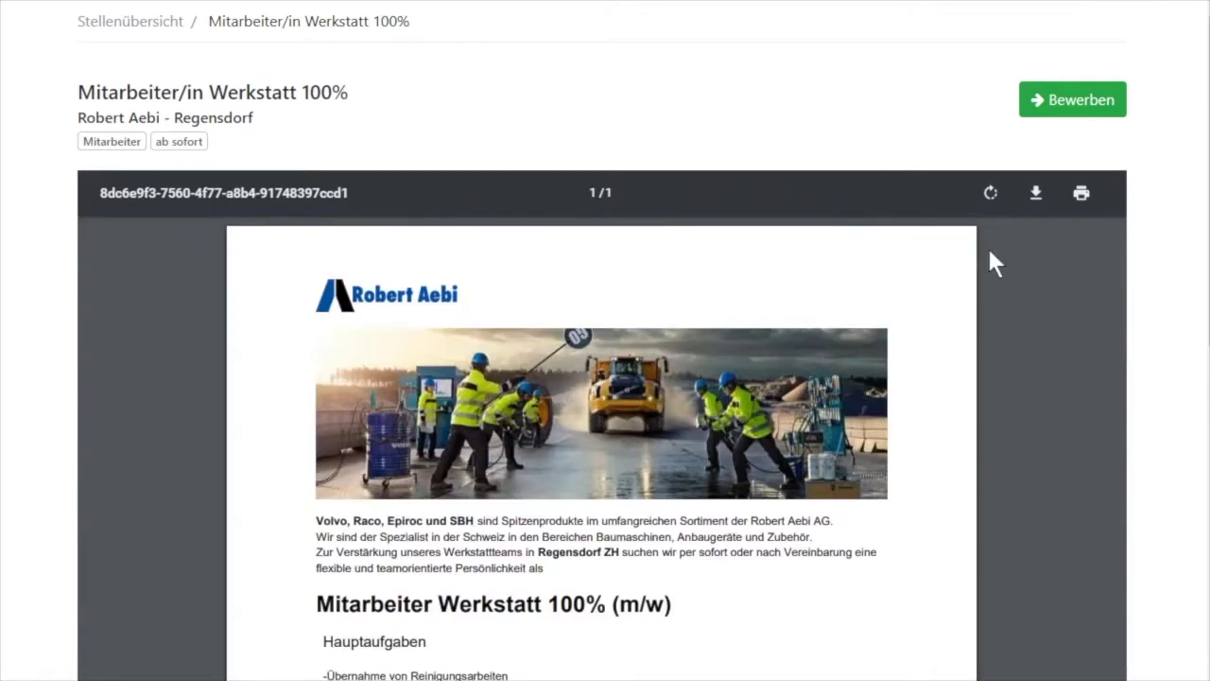
click(1070, 110)
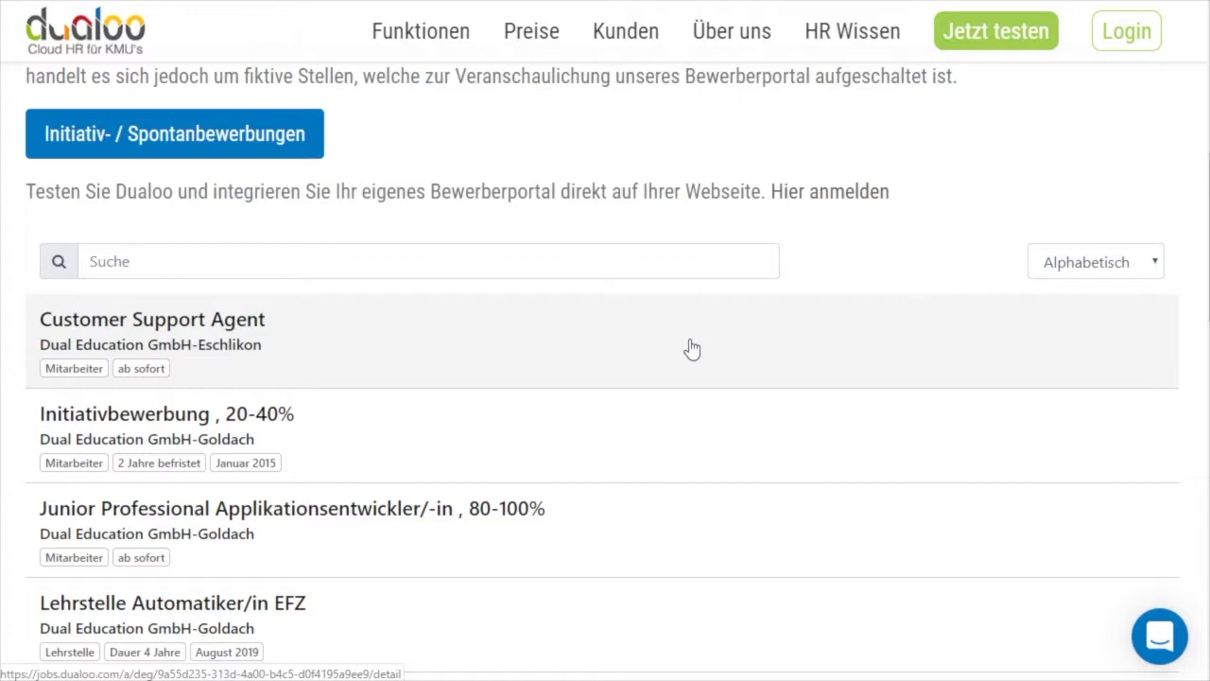
Apply for the Customer Support Agent position on the Dualoo website with the filled-in application form and its attachments
click(691, 348)
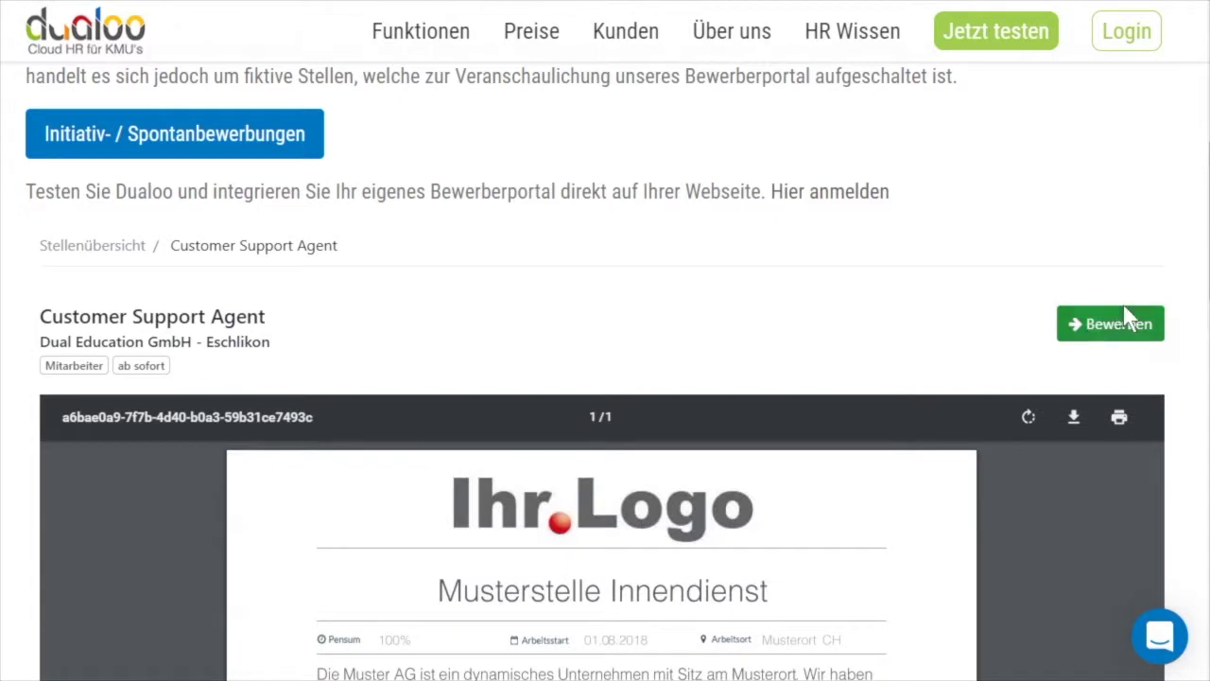
click(1116, 325)
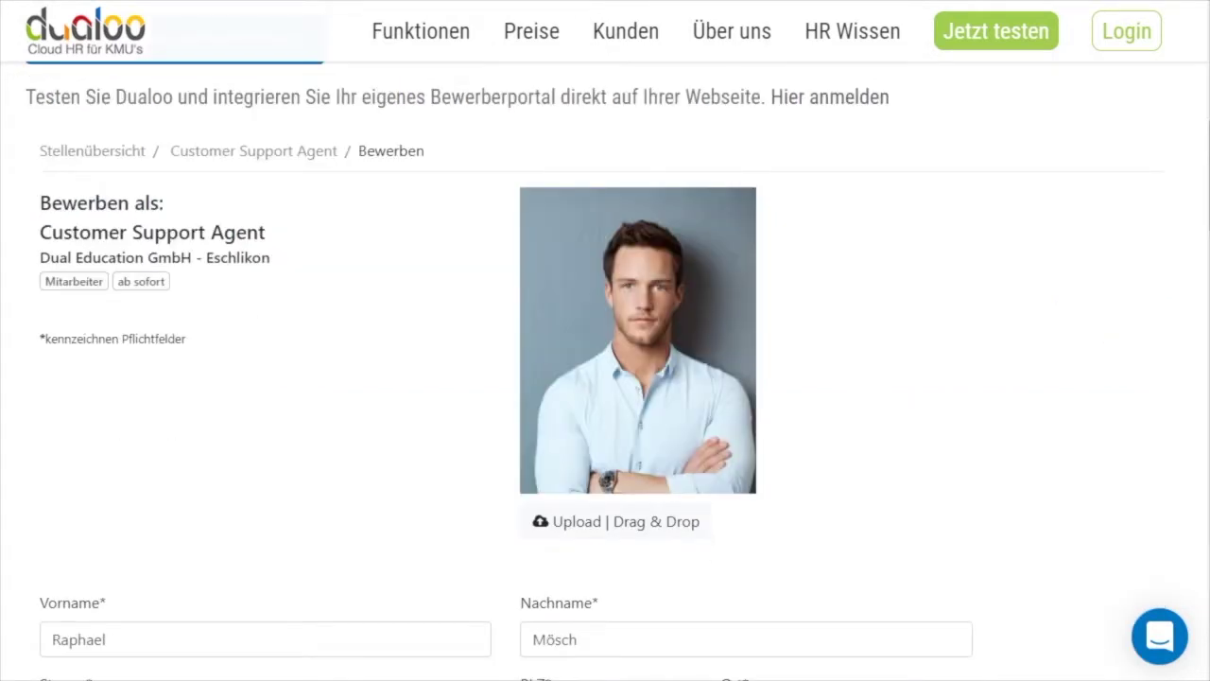
scroll(970, 365, down, 2)
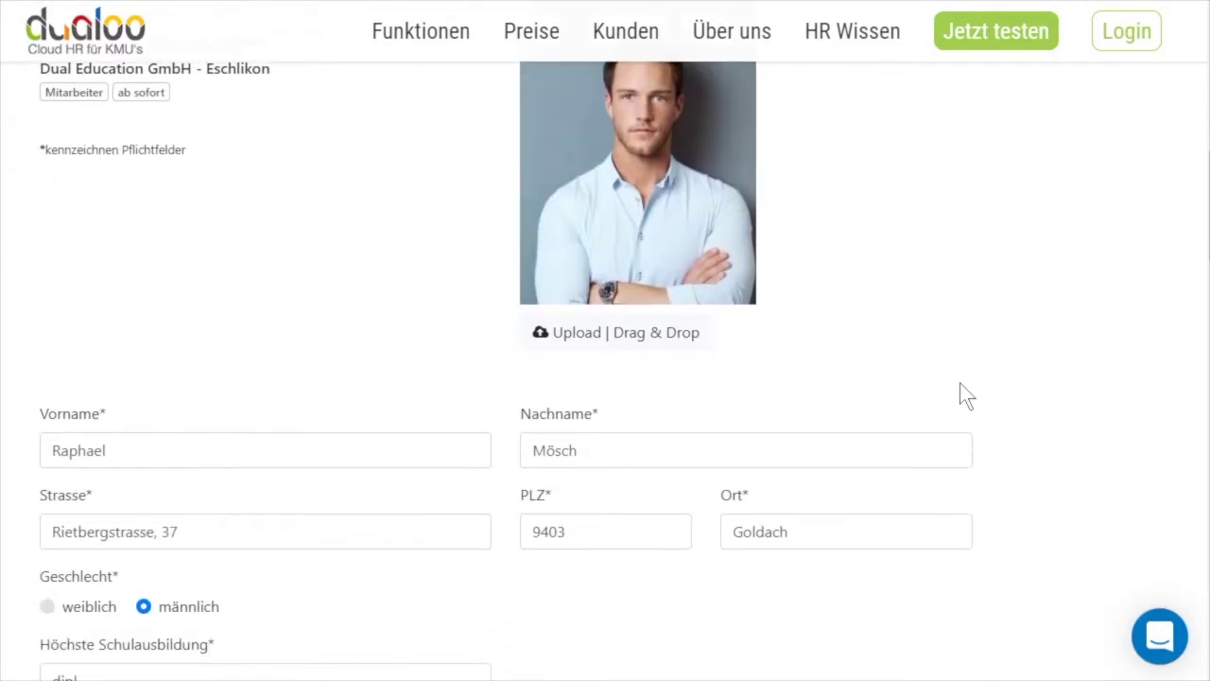
scroll(962, 407, down, 2)
scroll(946, 431, down, 9)
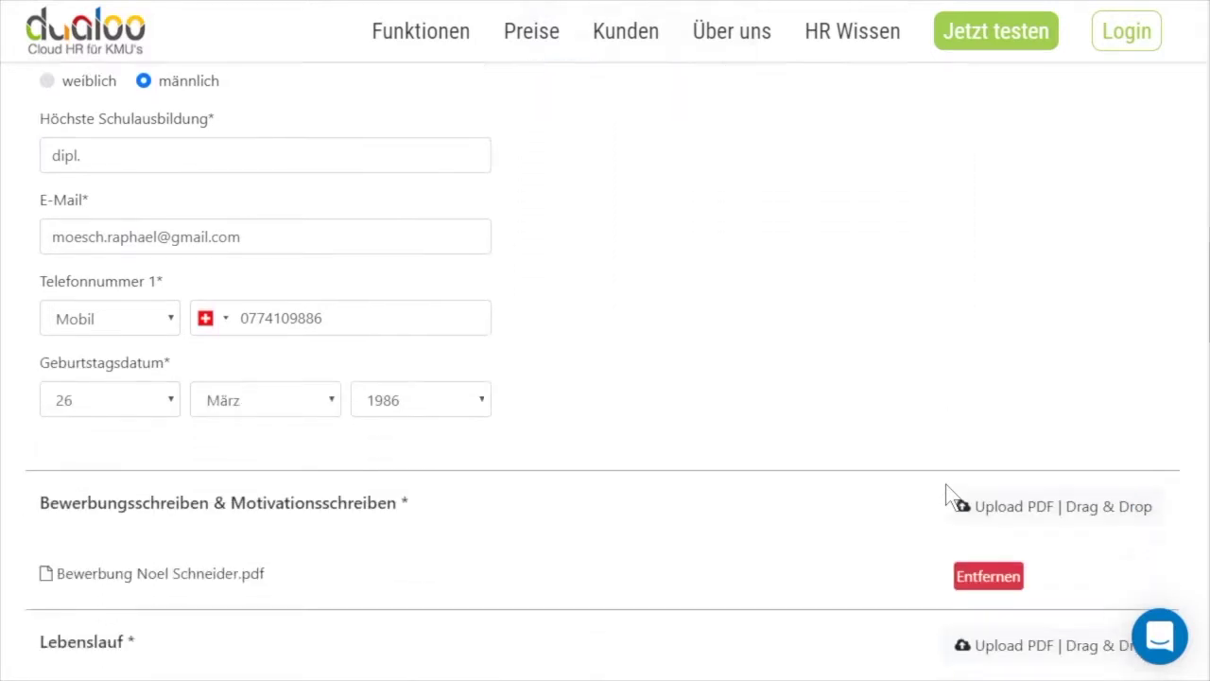
scroll(907, 416, down, 3)
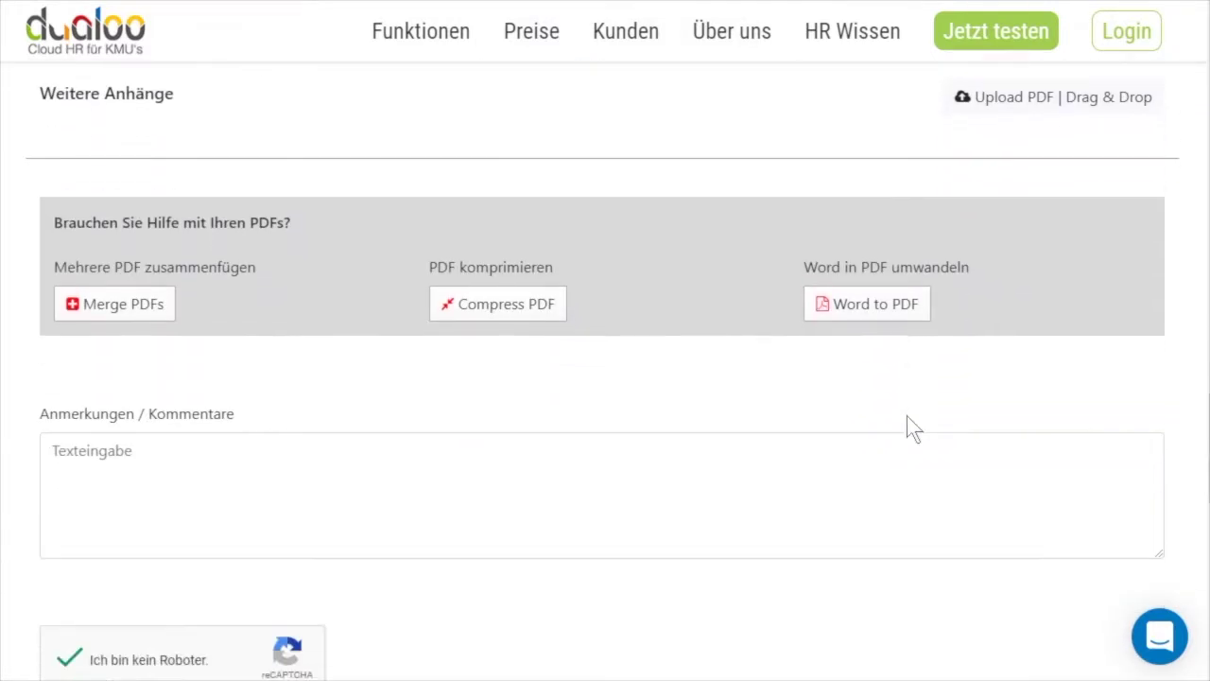
click(1100, 553)
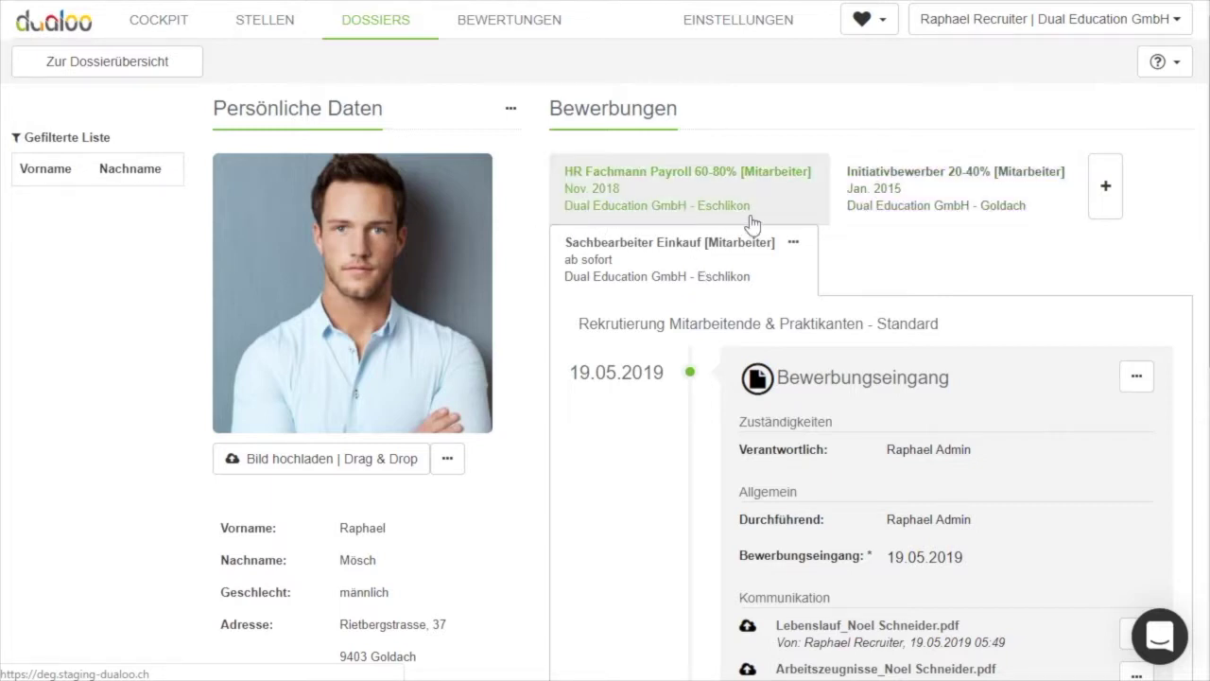
Upload Bewerbungsformular.pdf to the communication section of the Bewerbungseingang step in the applicant's dossier
scroll(794, 249, down, 3)
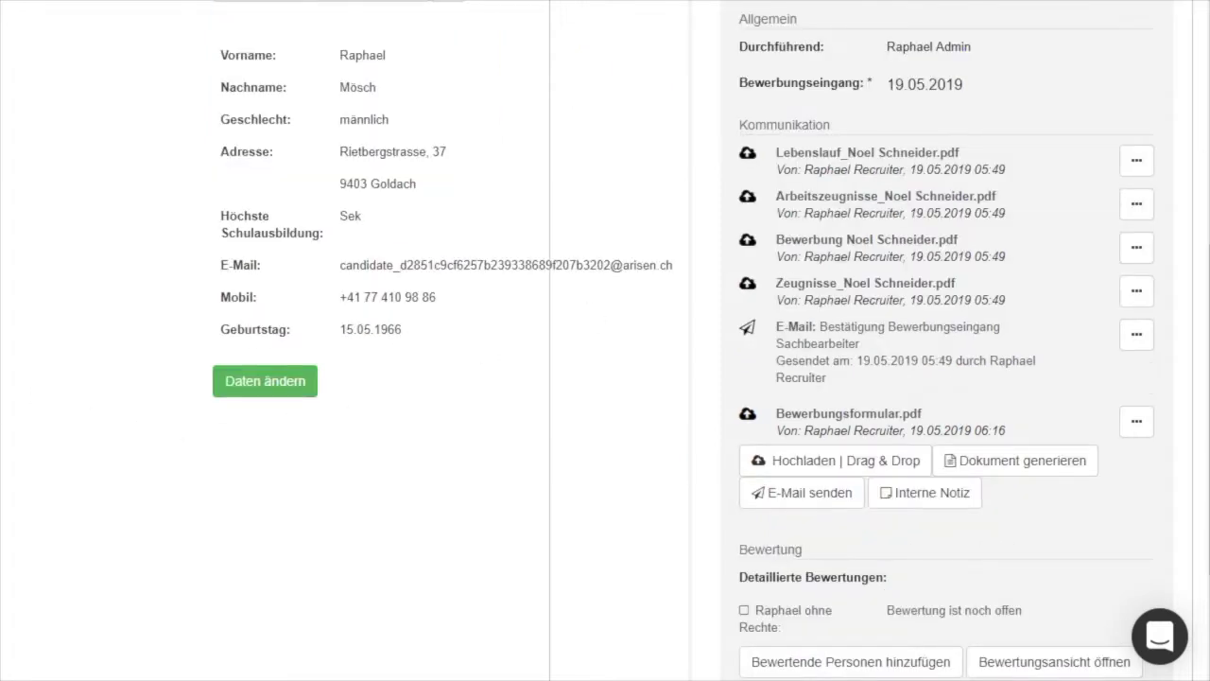
drag(2, 370, 812, 477)
Generate a document in the candidate's communication section from the template Bewerbungseingang Initiativbewerbung (Sie-Form)
click(983, 506)
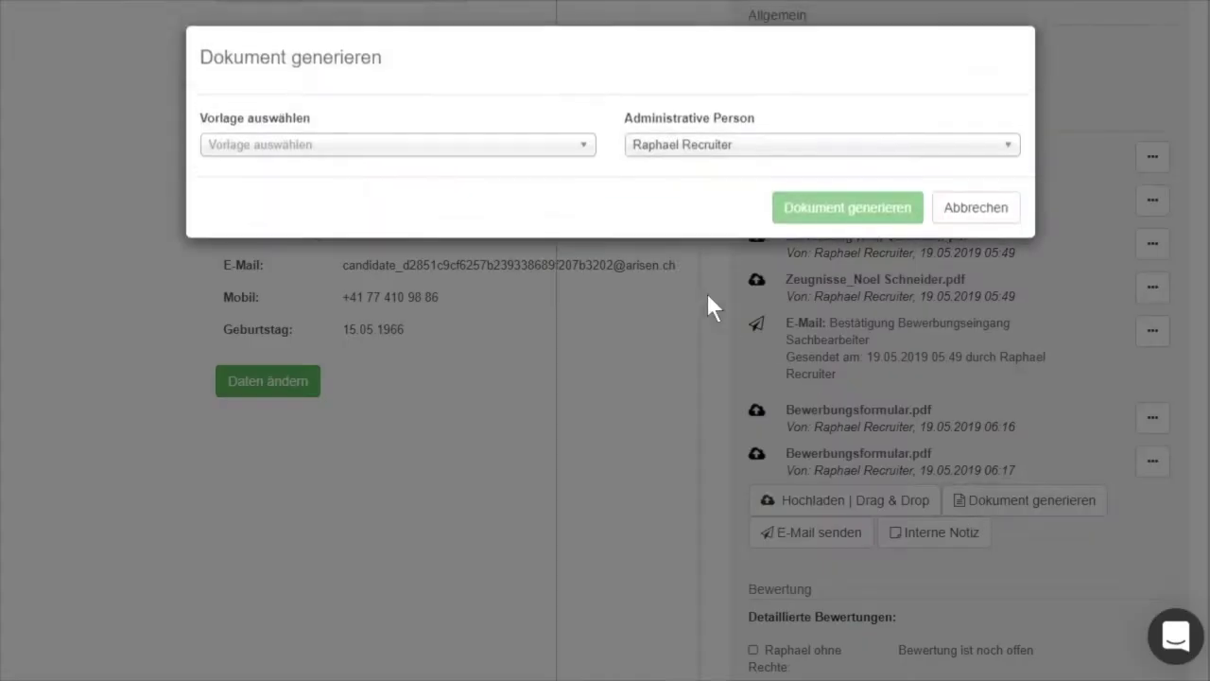
click(463, 149)
click(410, 229)
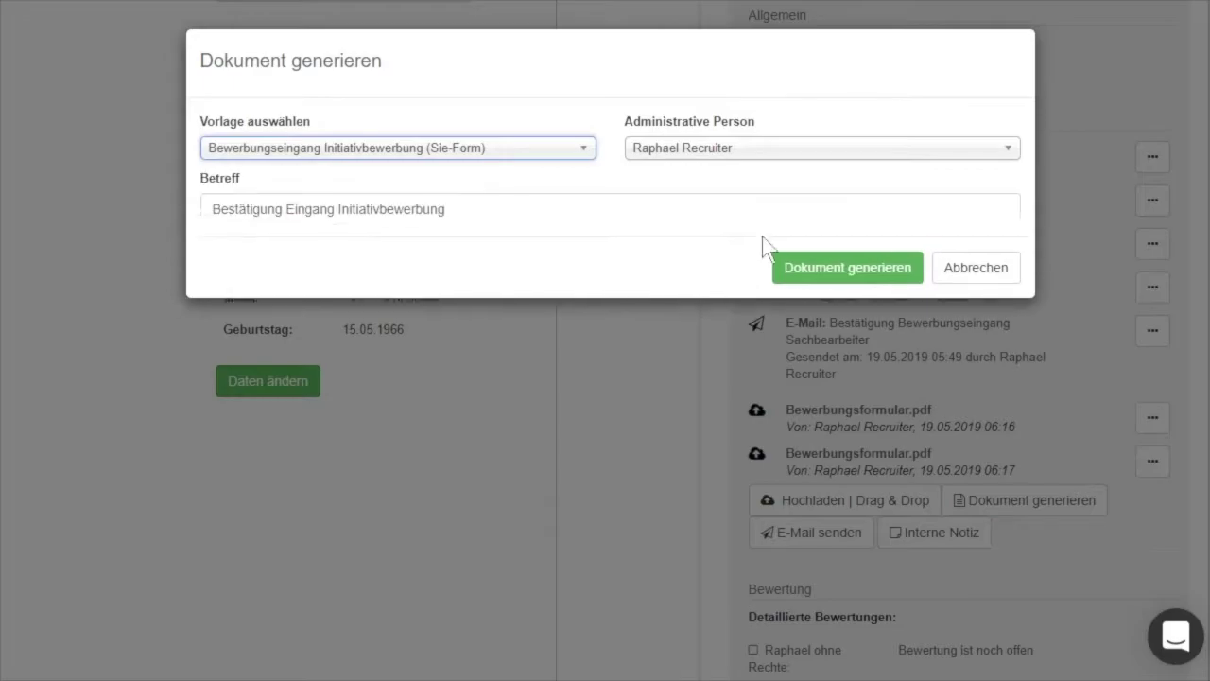
click(834, 331)
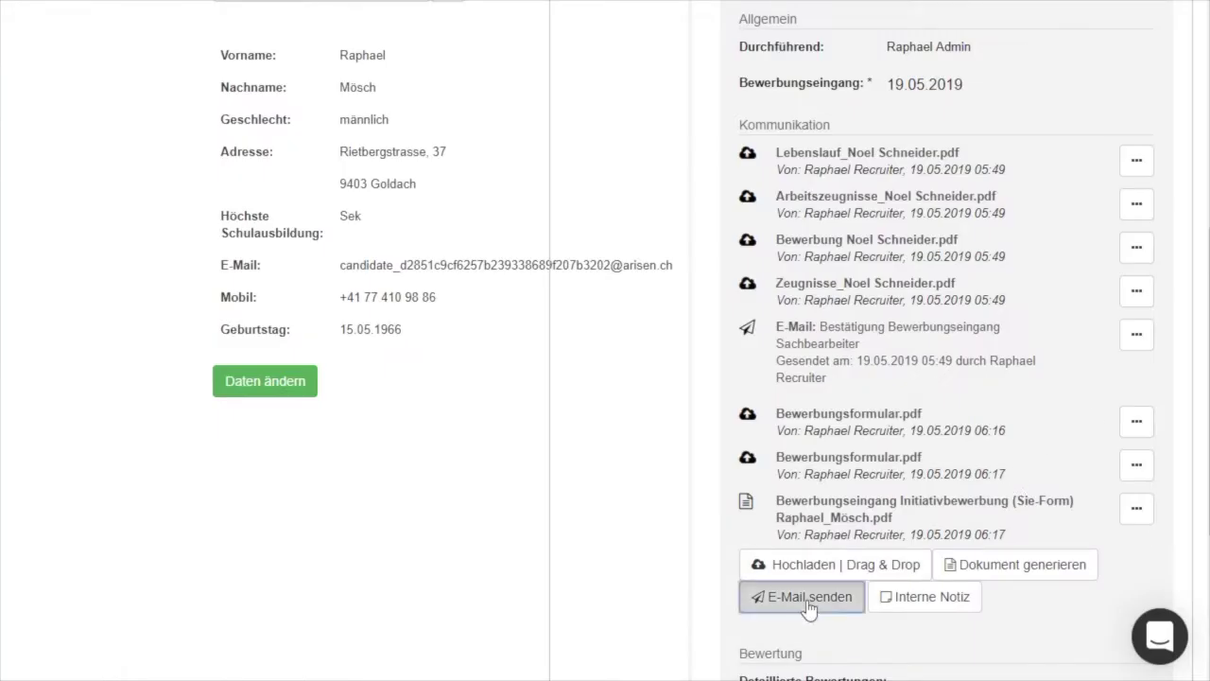
Send the candidate an e-mail based on the template Bewerbungseingang Initiativbewerbung (Sie-Form)
click(806, 602)
click(441, 89)
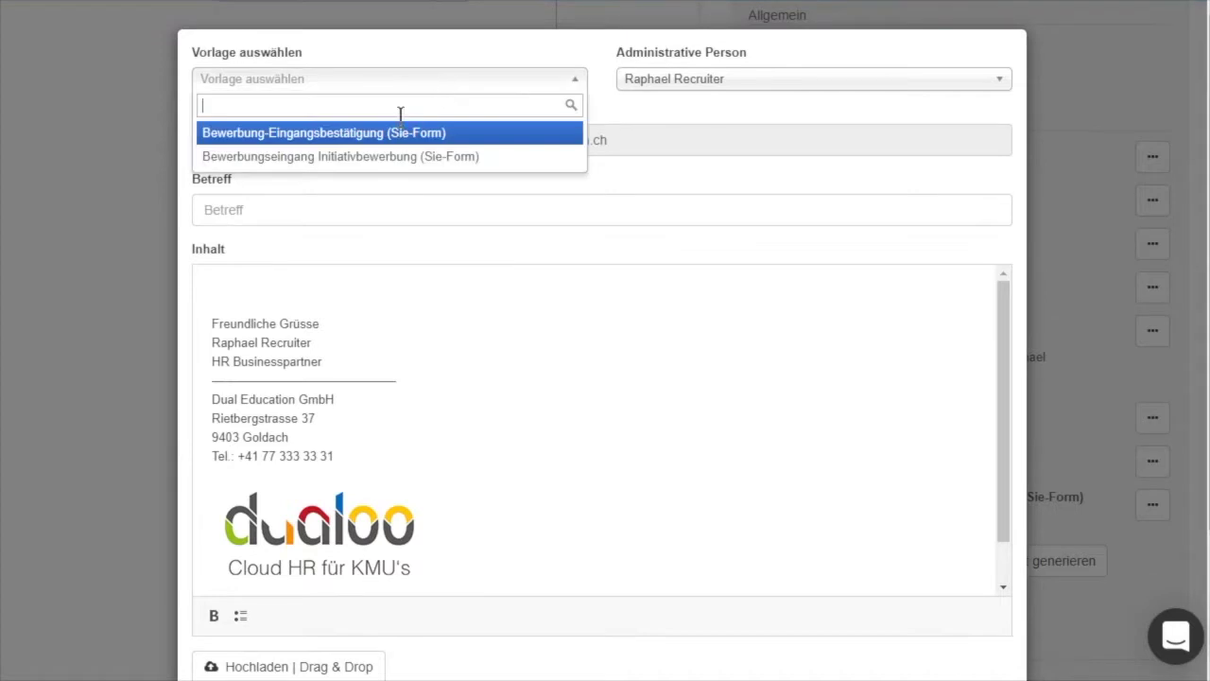
click(384, 162)
scroll(656, 386, down, 3)
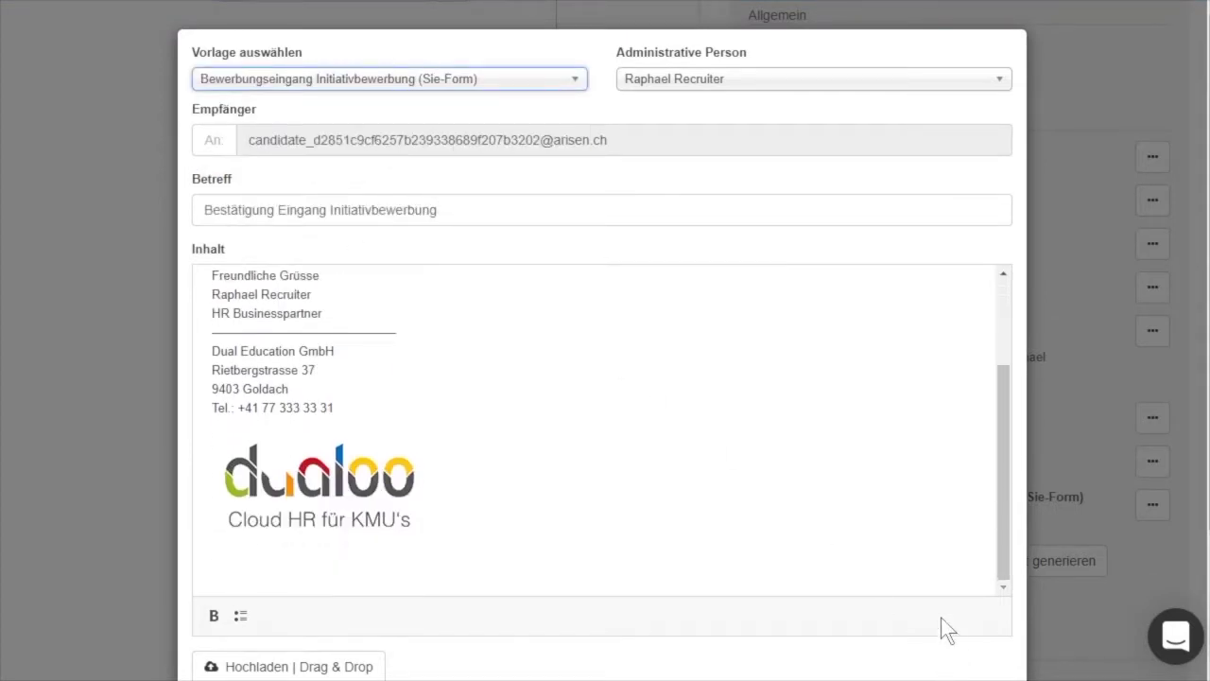
scroll(941, 616, down, 2)
click(906, 630)
Add an internal note to the Bewerbungseingang step reading "Hat ein sehr spannendes Dossier."
click(930, 582)
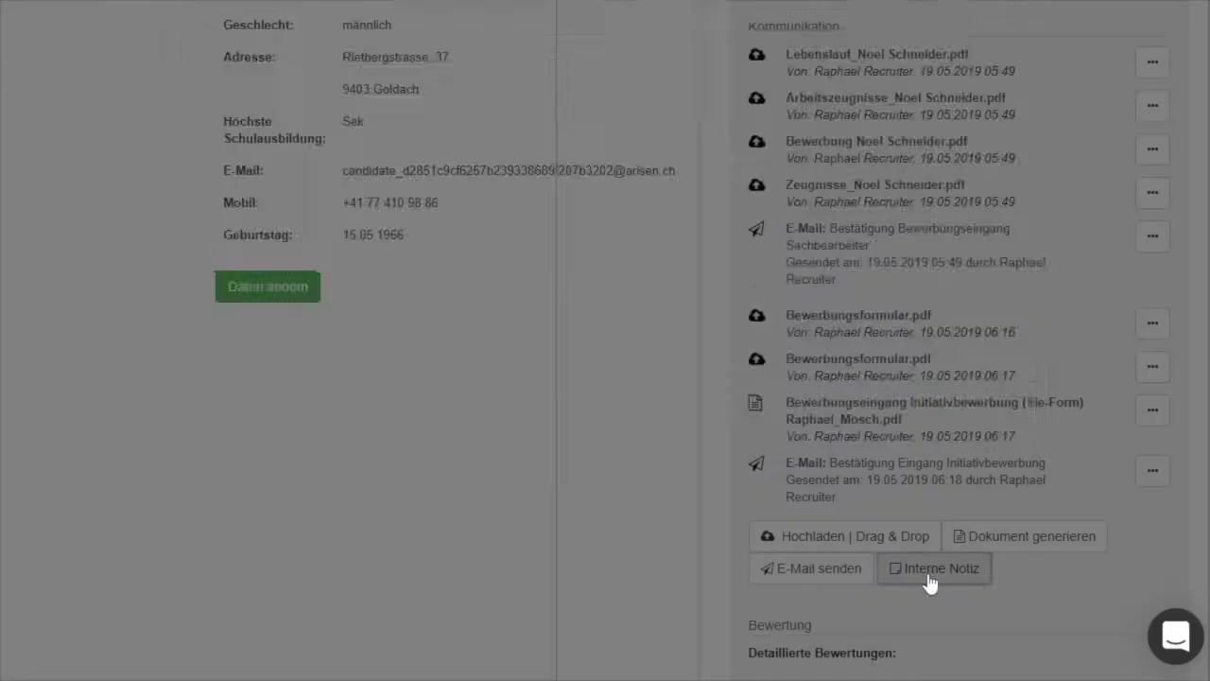
click(305, 149)
text(Hat ein sehr spannendes Dossier.)
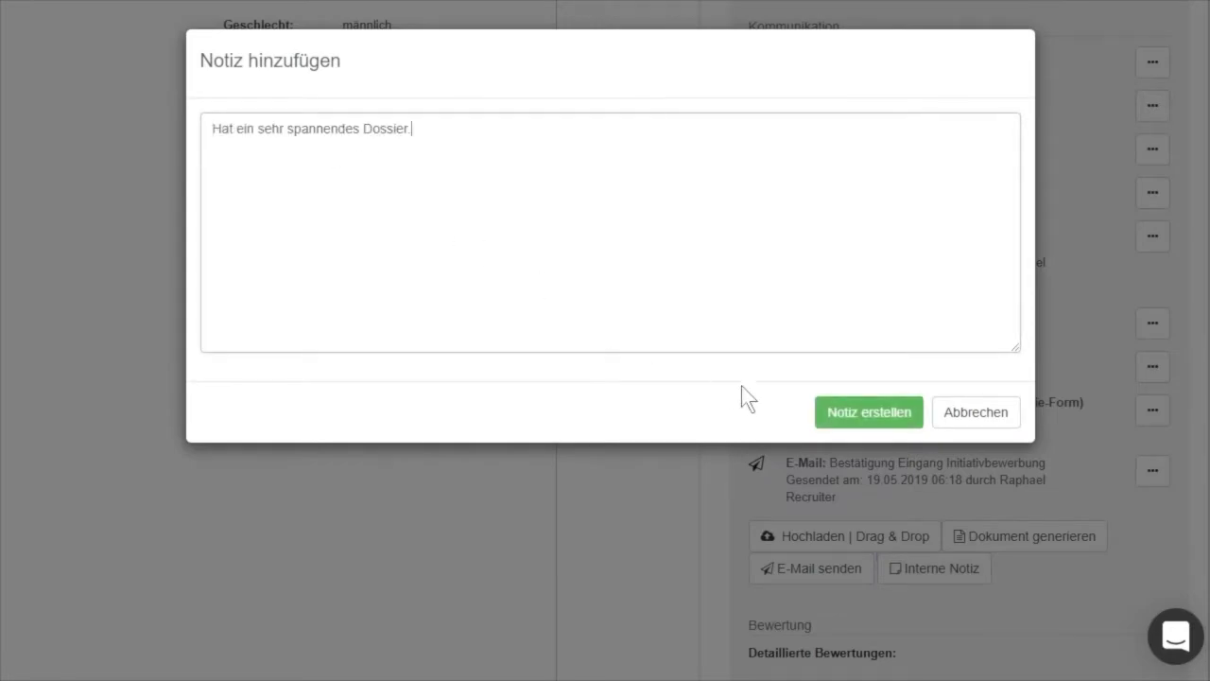
click(851, 413)
Add the recruiter as an evaluator for the application's Bewerbungseingang step
scroll(837, 568, down, 2)
click(837, 567)
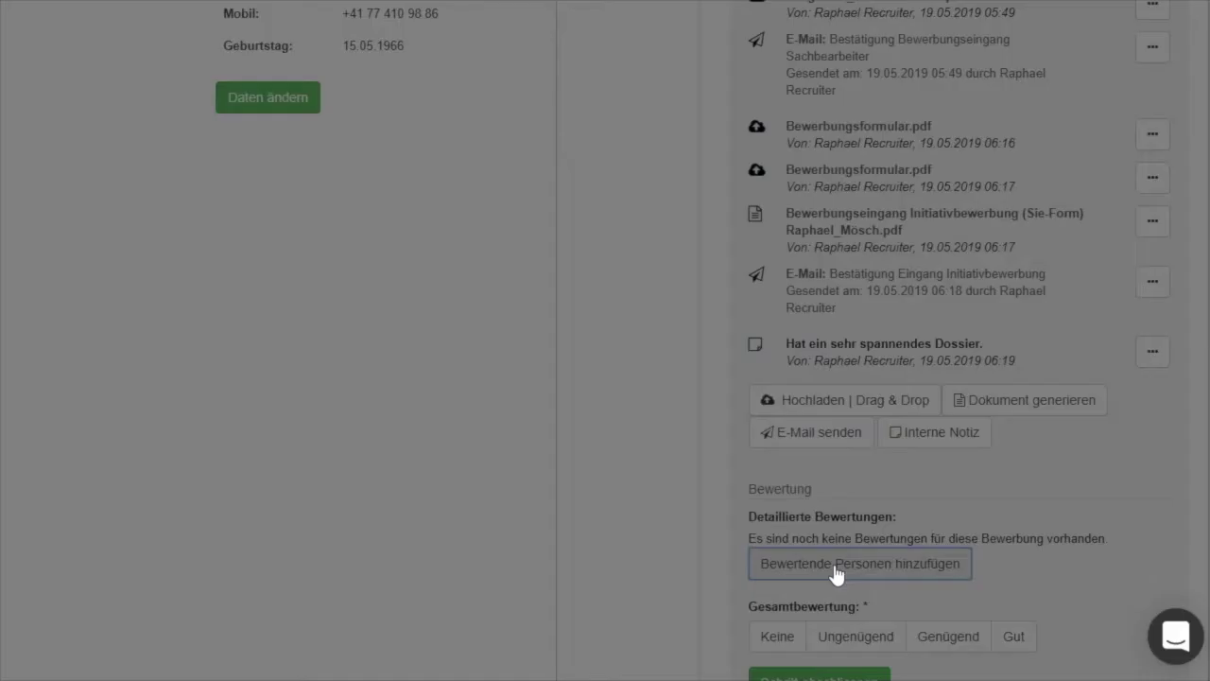
click(535, 138)
text(Rec)
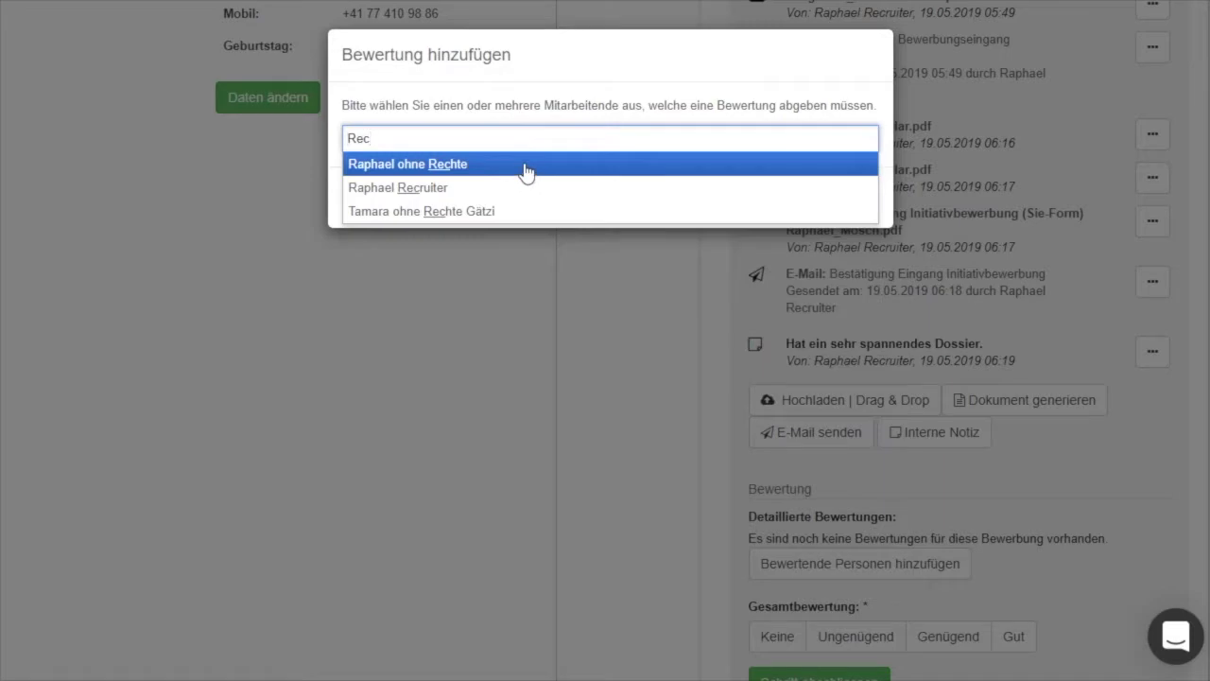
click(494, 187)
click(724, 208)
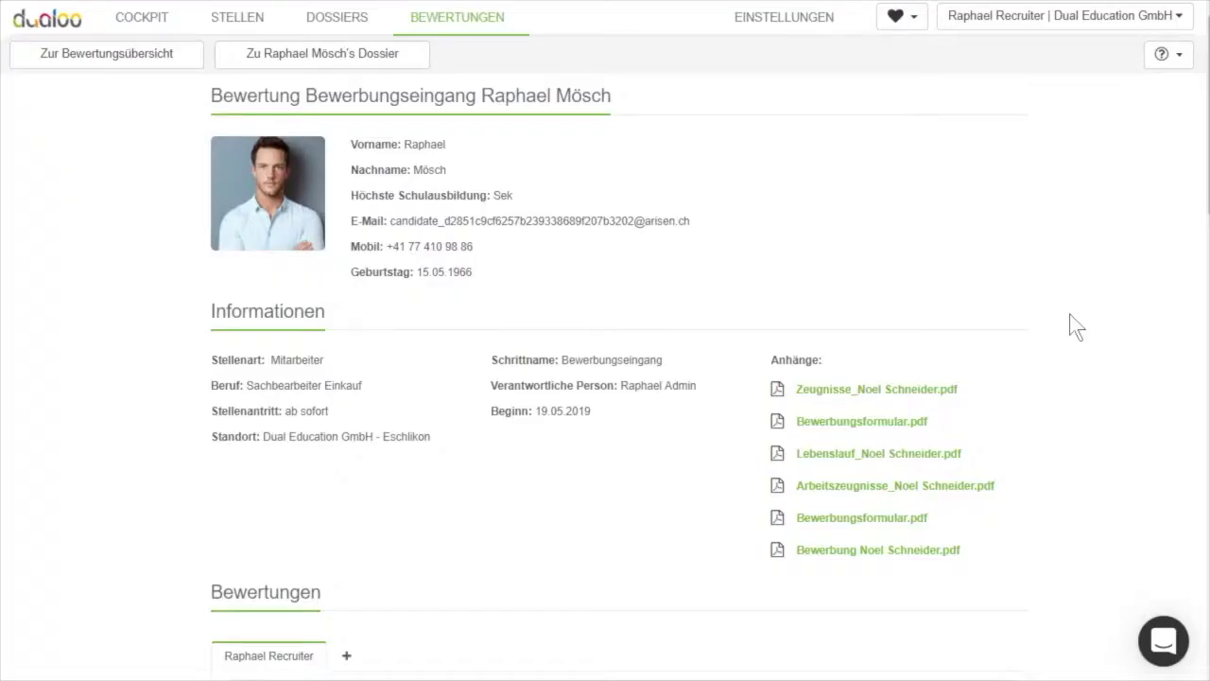
Review the candidate's criteria ratings, then complete the evaluation and share it with the other evaluators
scroll(1010, 348, down, 10)
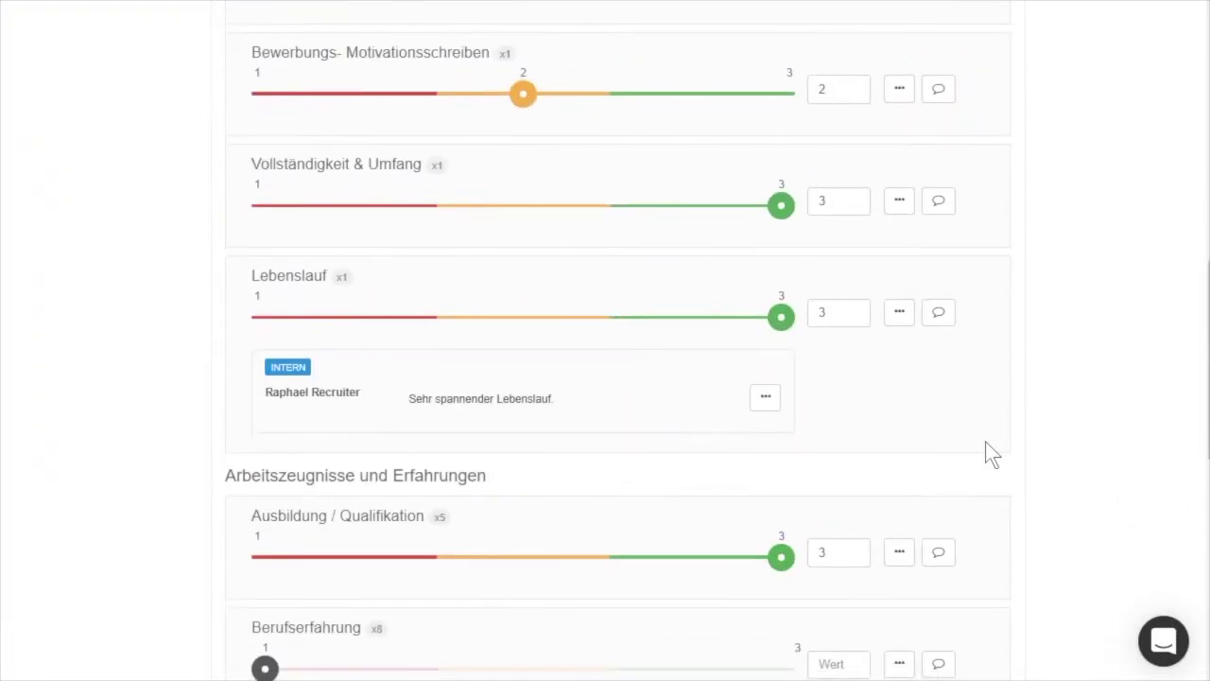
scroll(987, 476, down, 5)
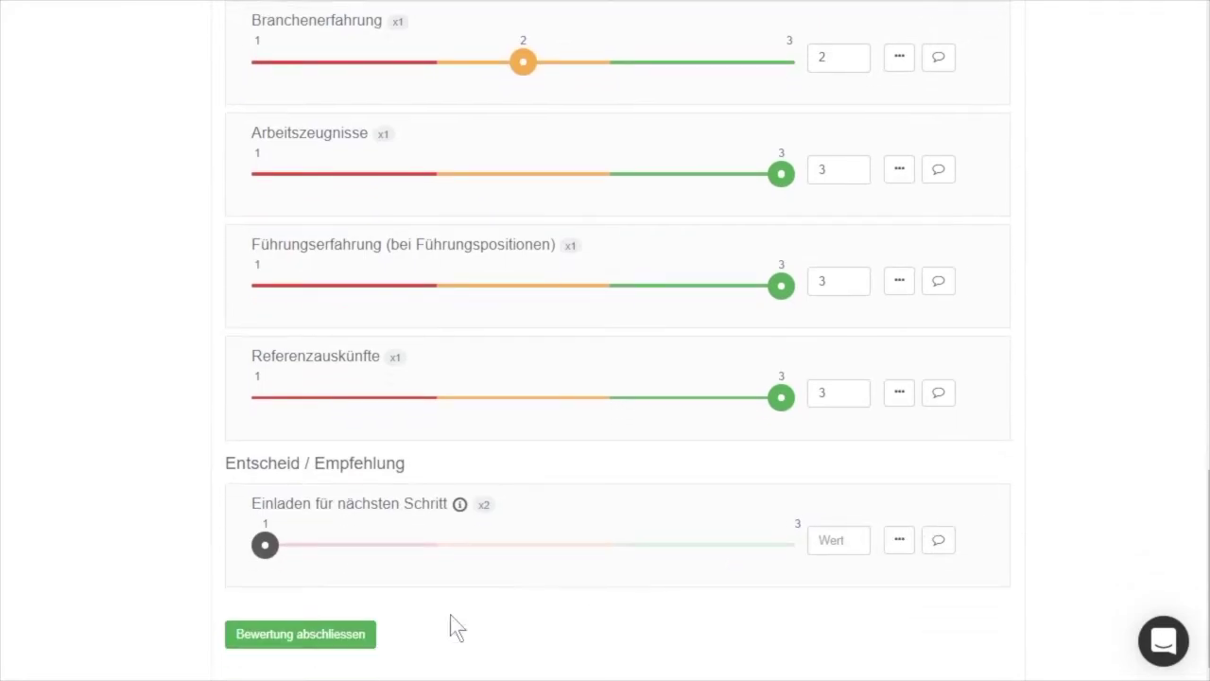
click(312, 636)
click(263, 274)
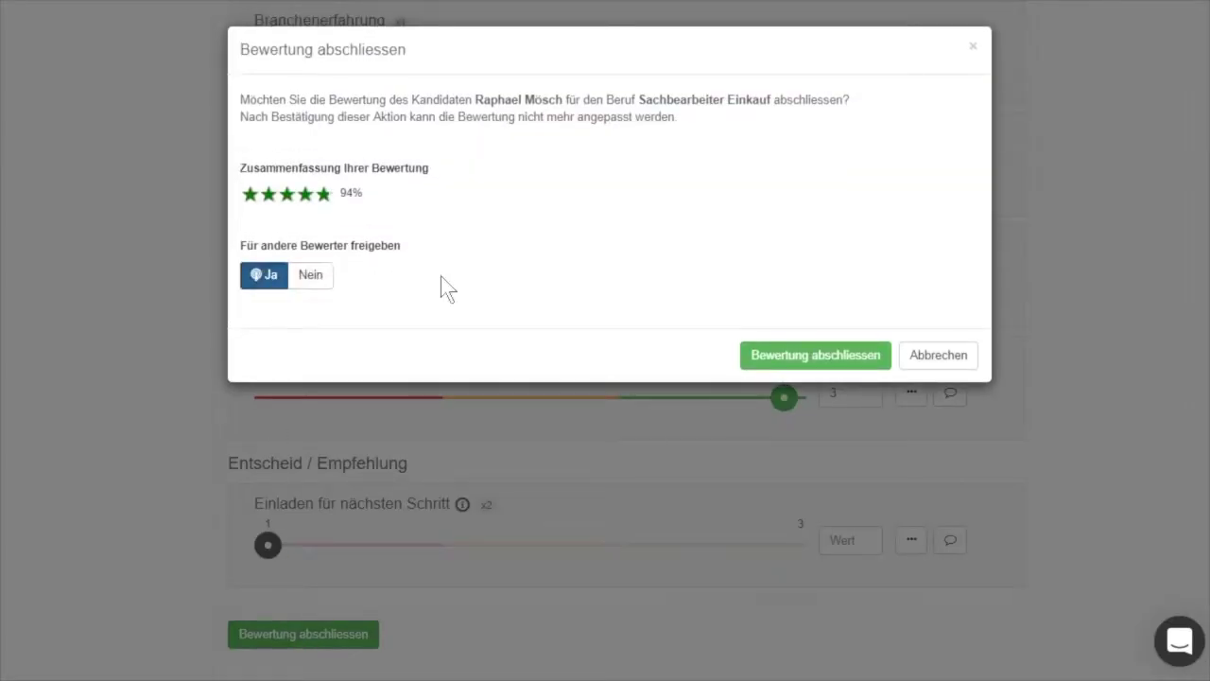
click(810, 359)
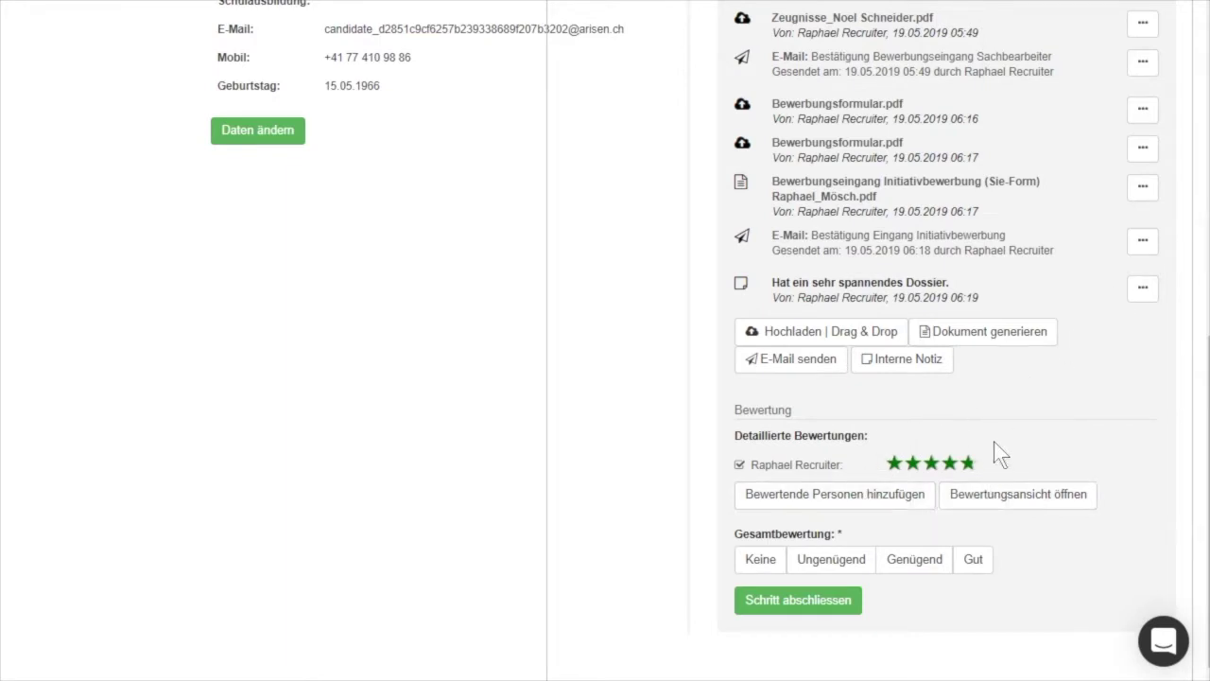
Give Bewerbungseingang the overall rating Gut, complete it, and create Vorstellungsgespräch Nr. 1 as the following step
click(978, 567)
click(811, 603)
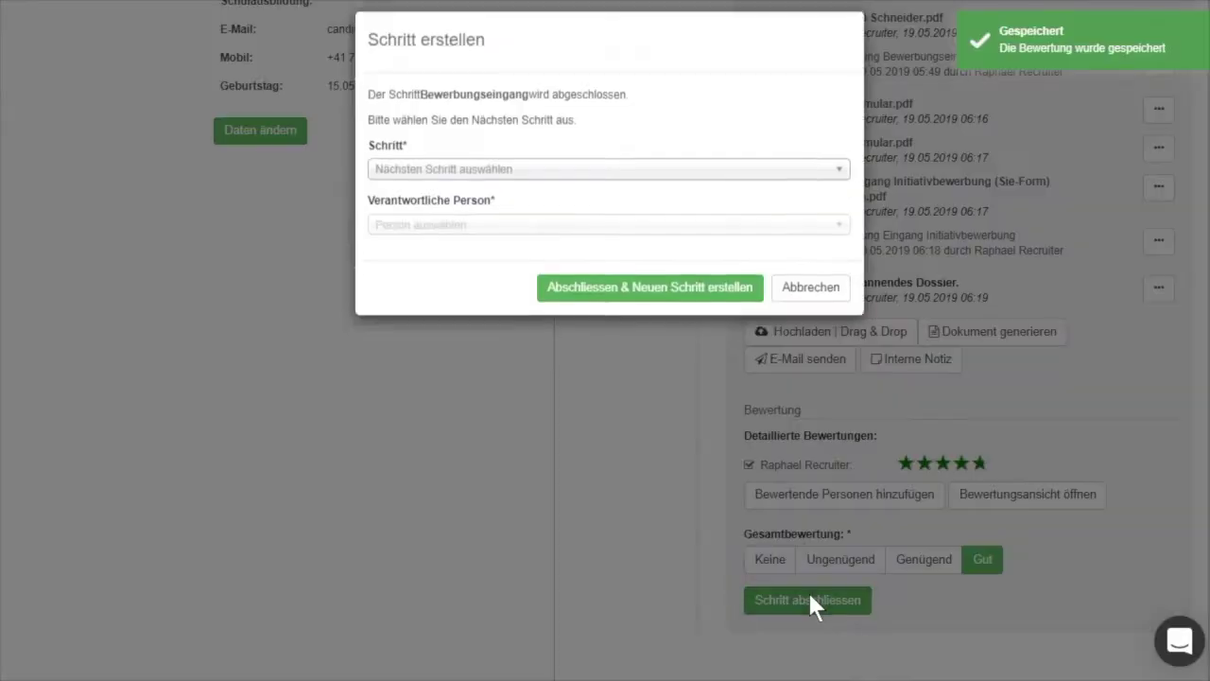
click(647, 184)
click(594, 257)
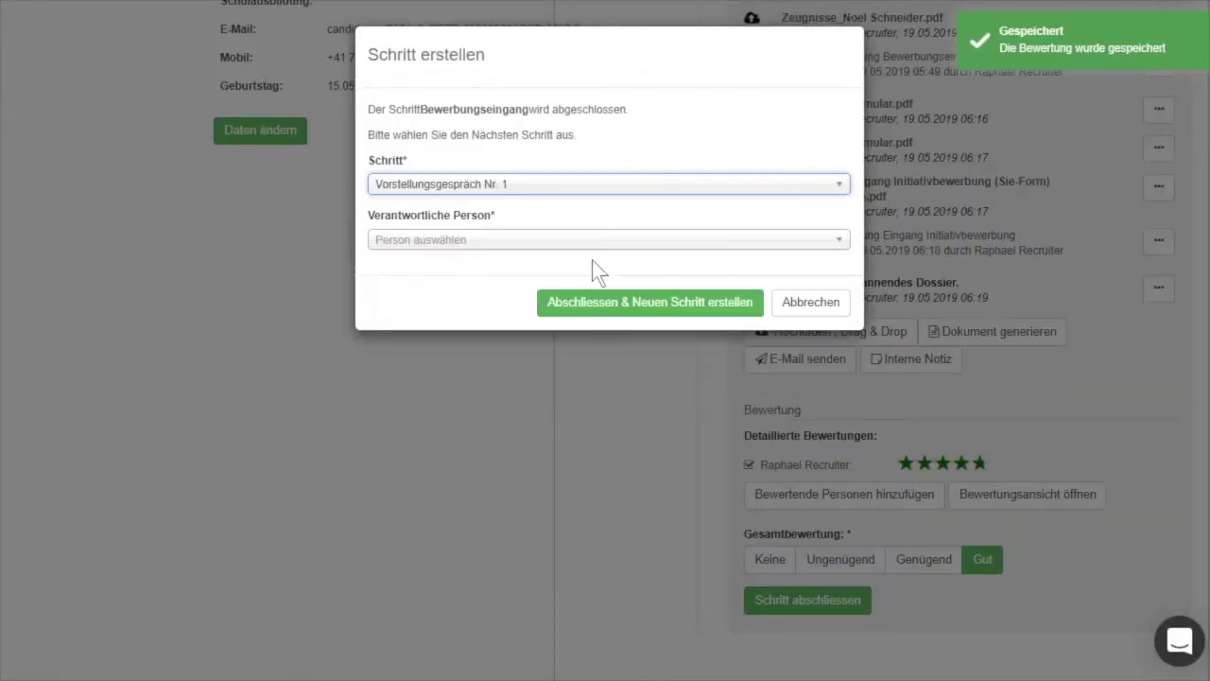
click(650, 302)
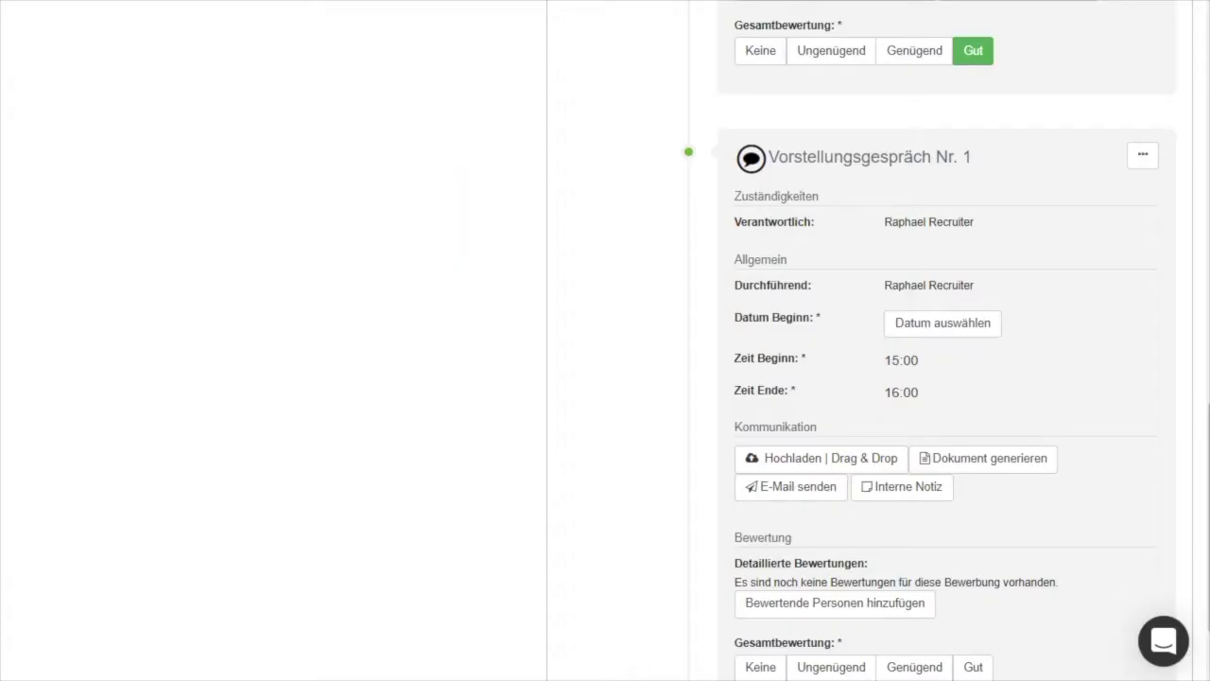
Set the start date of Vorstellungsgespräch Nr. 1 to 22.05.2019 and send the internal calendar invitation with one additional employee as recipient
click(937, 326)
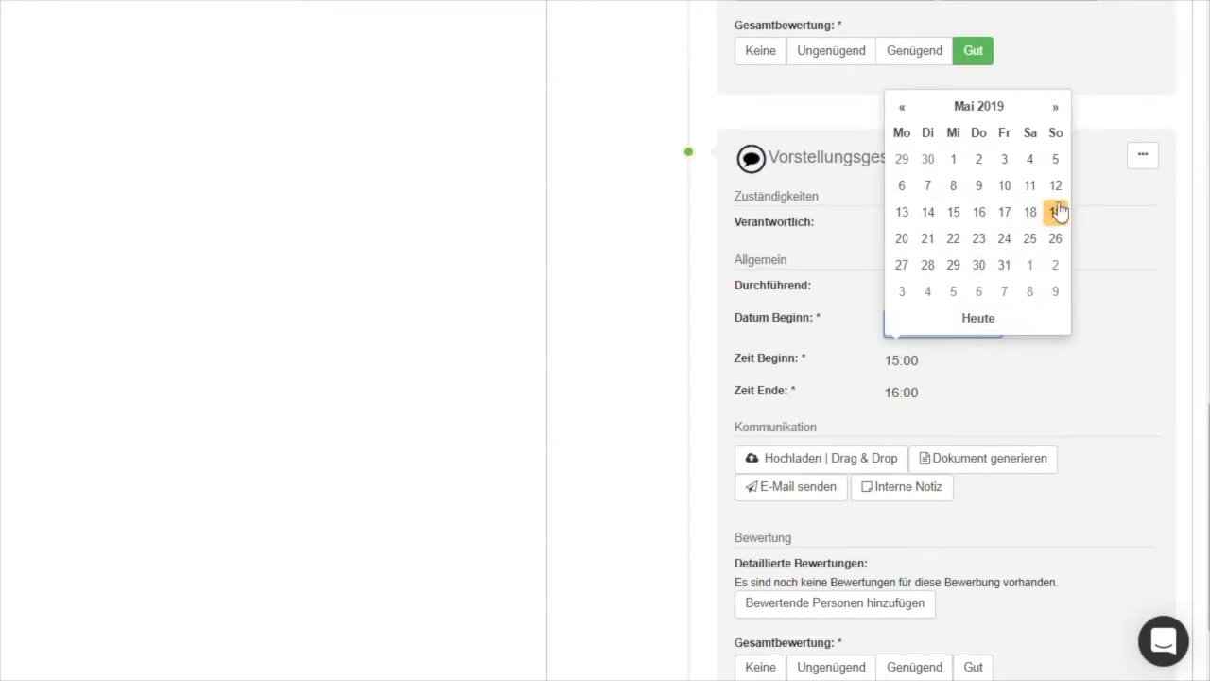
click(954, 240)
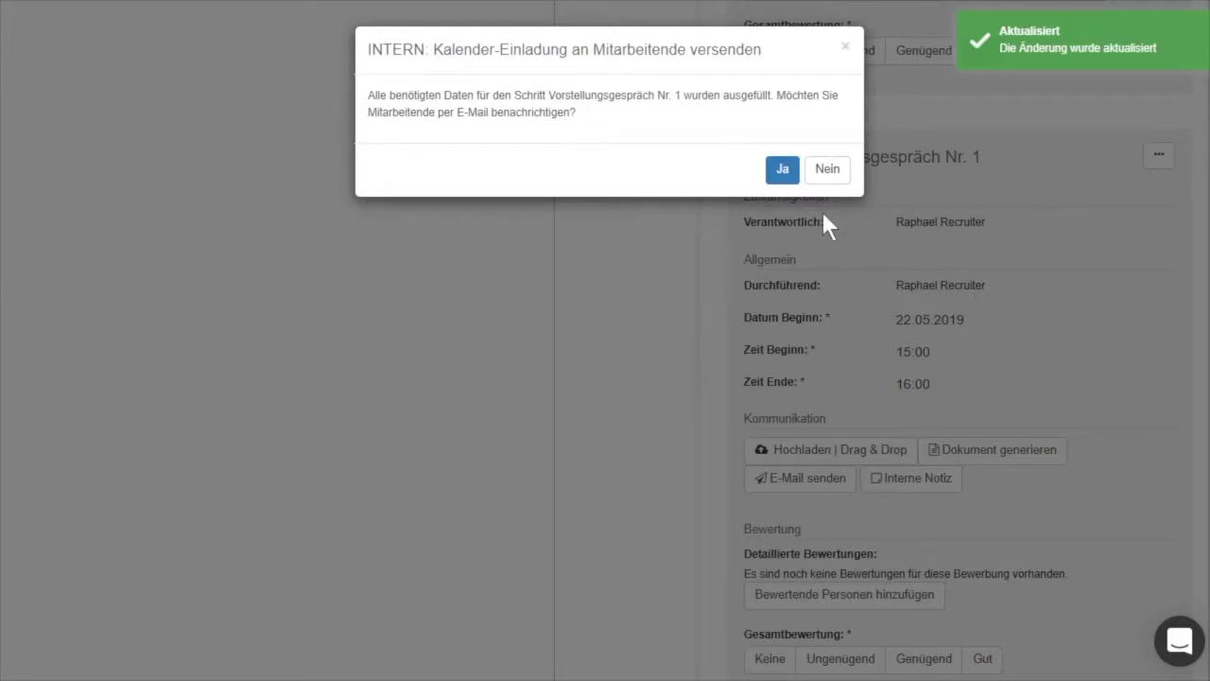
click(781, 170)
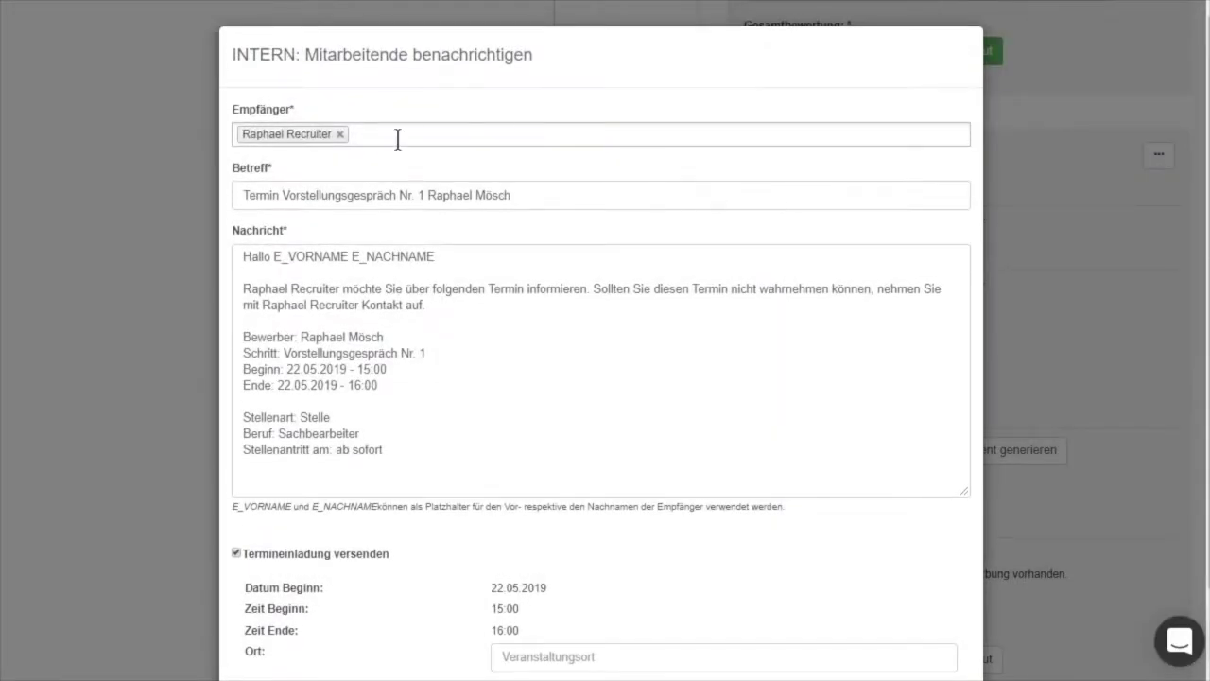
click(398, 137)
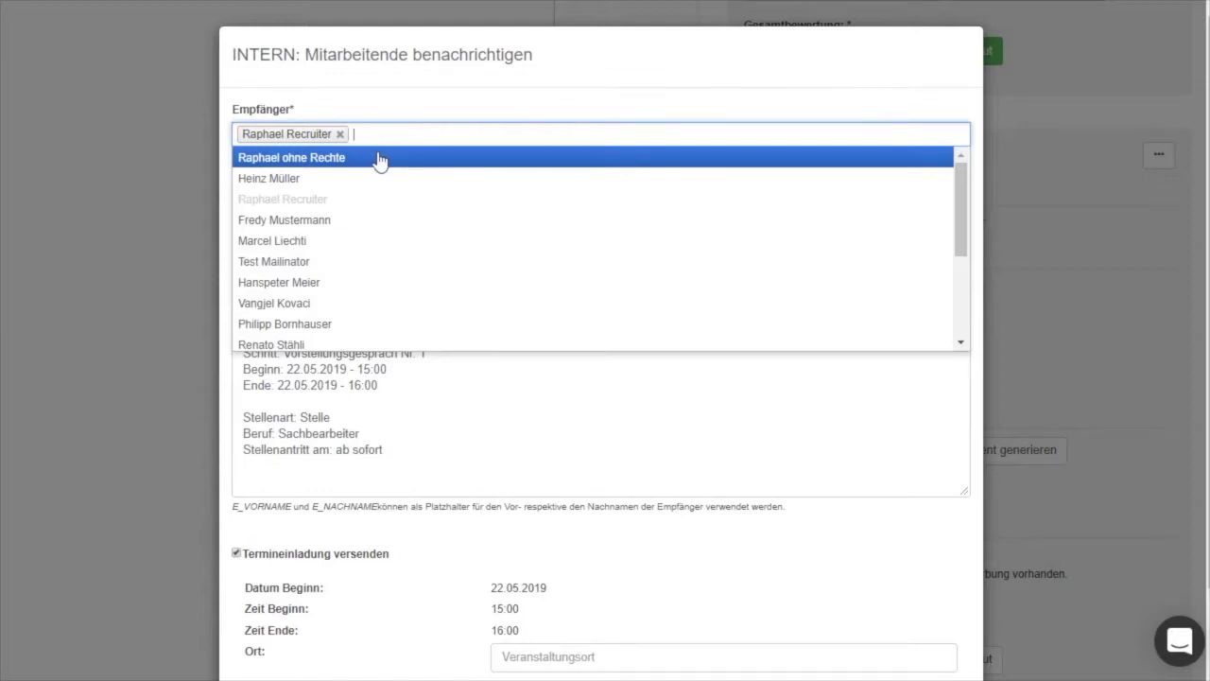
click(380, 159)
scroll(624, 567, down, 3)
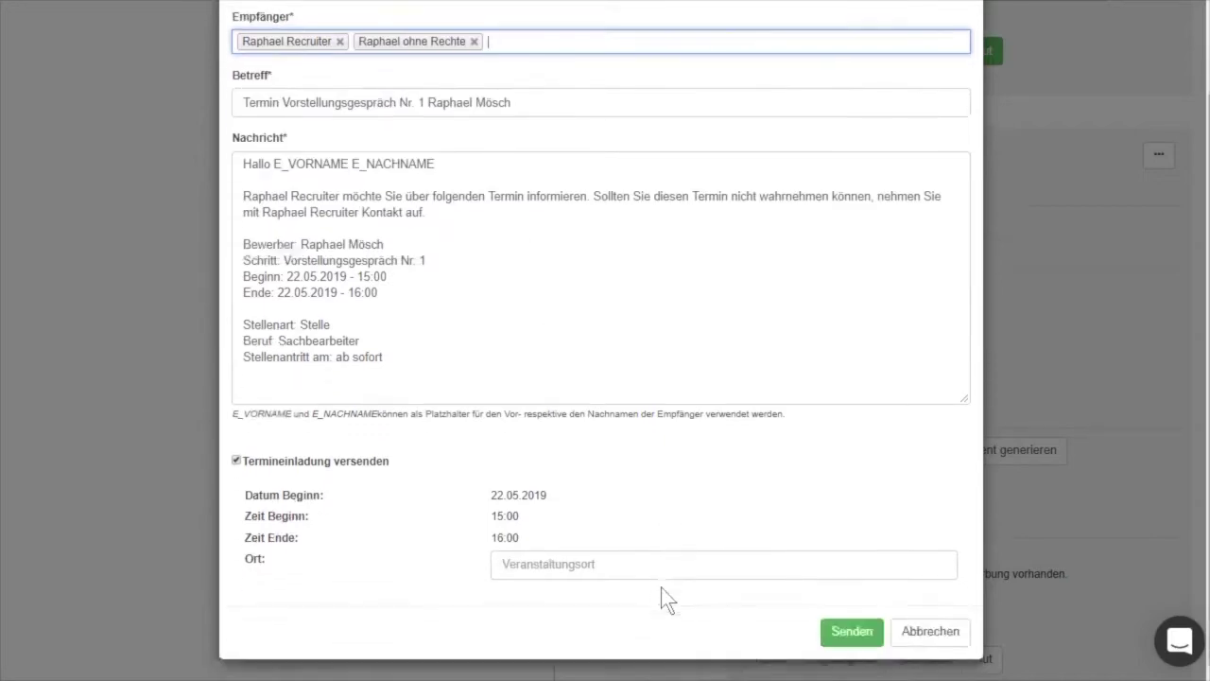
click(832, 631)
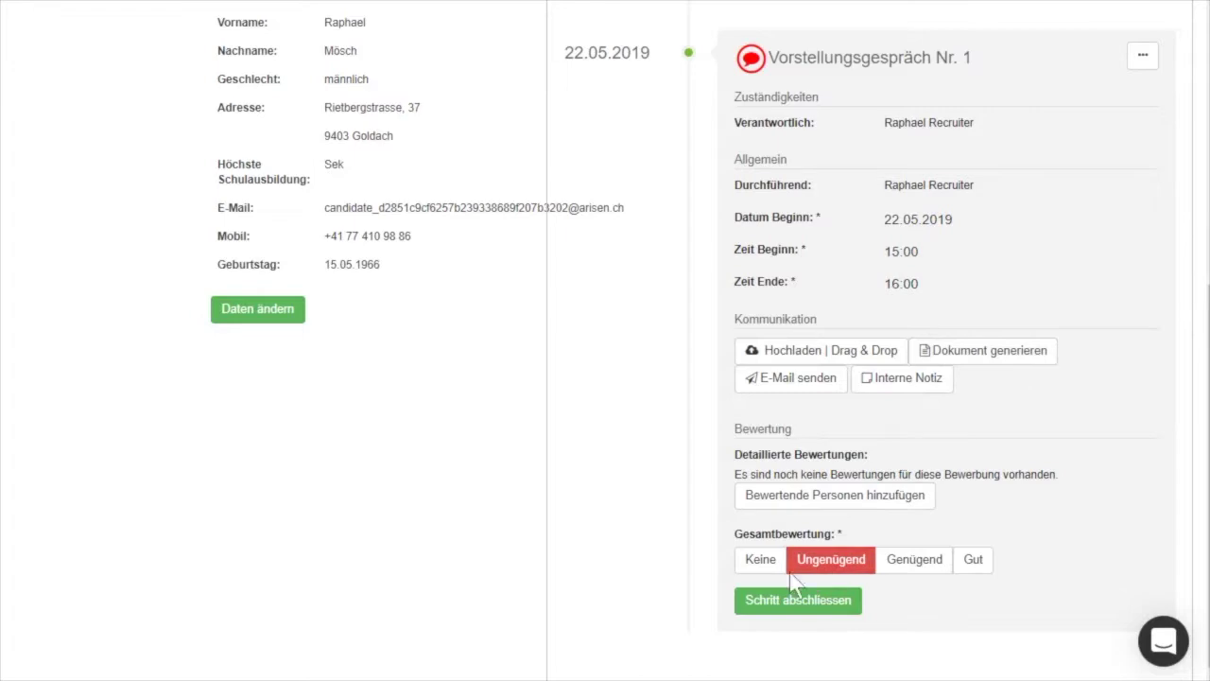
Give Vorstellungsgespräch Nr. 1 the overall rating Ungenügend and return to the dossier overview
click(753, 559)
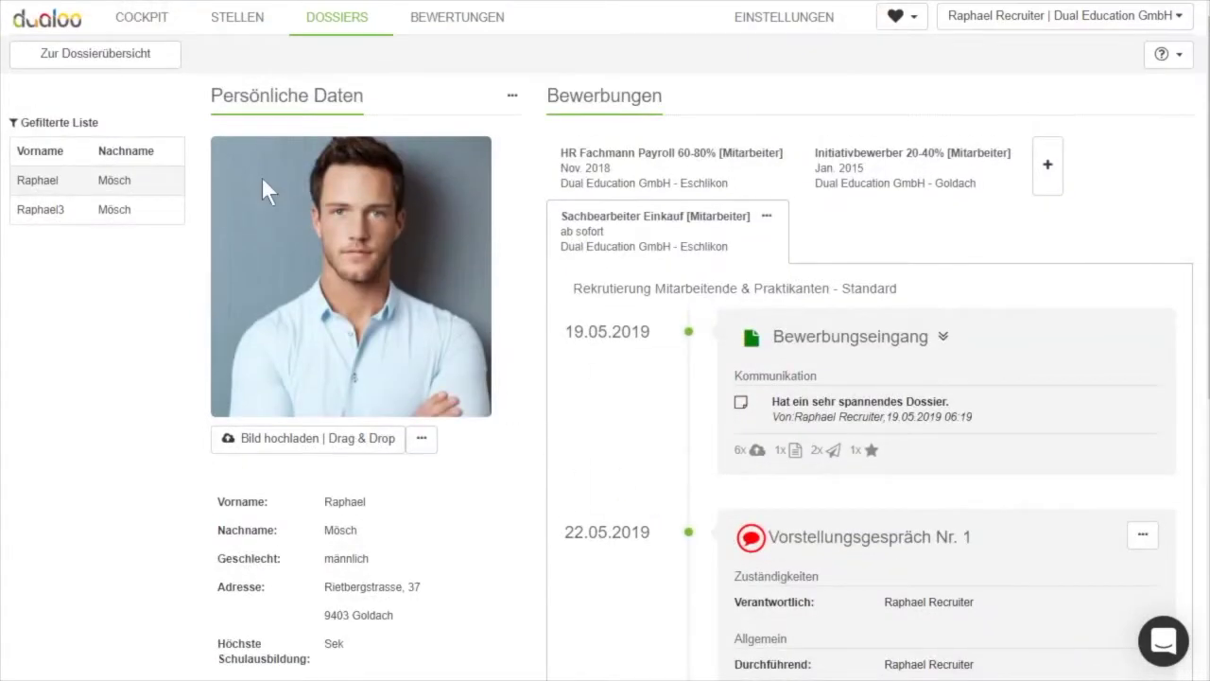
click(98, 59)
Start a mass rejection by e-mail with all eligible dossiers in the list selected
click(1053, 71)
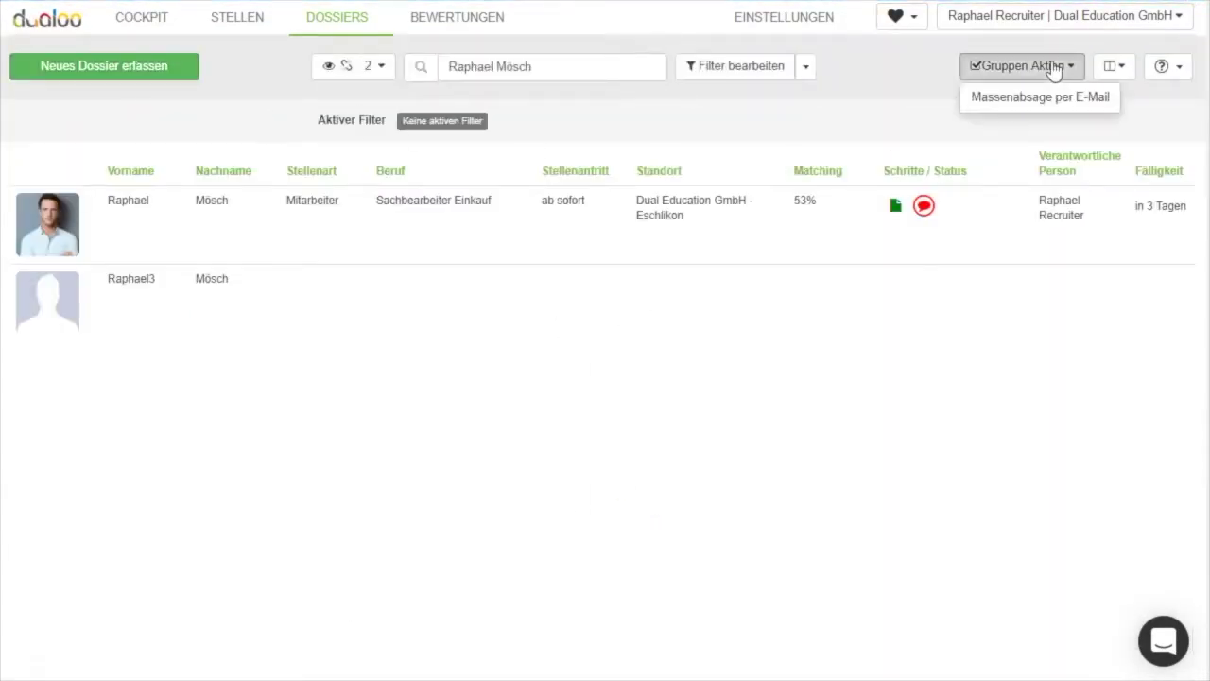
click(1022, 98)
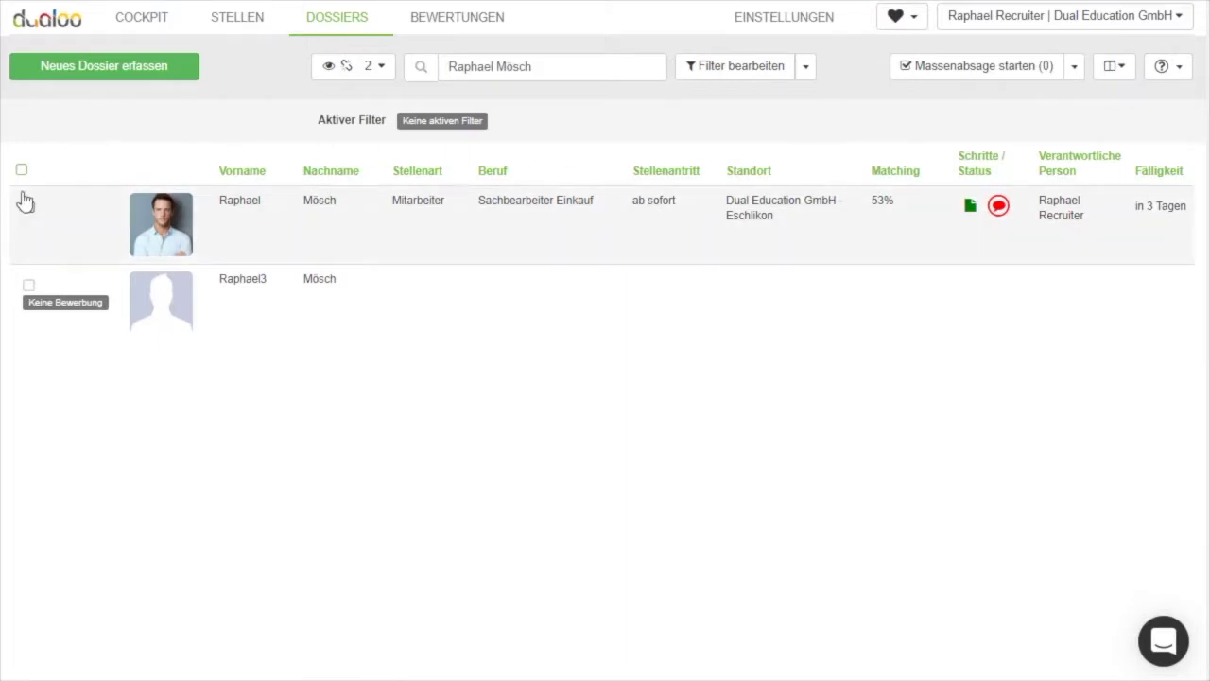
click(22, 171)
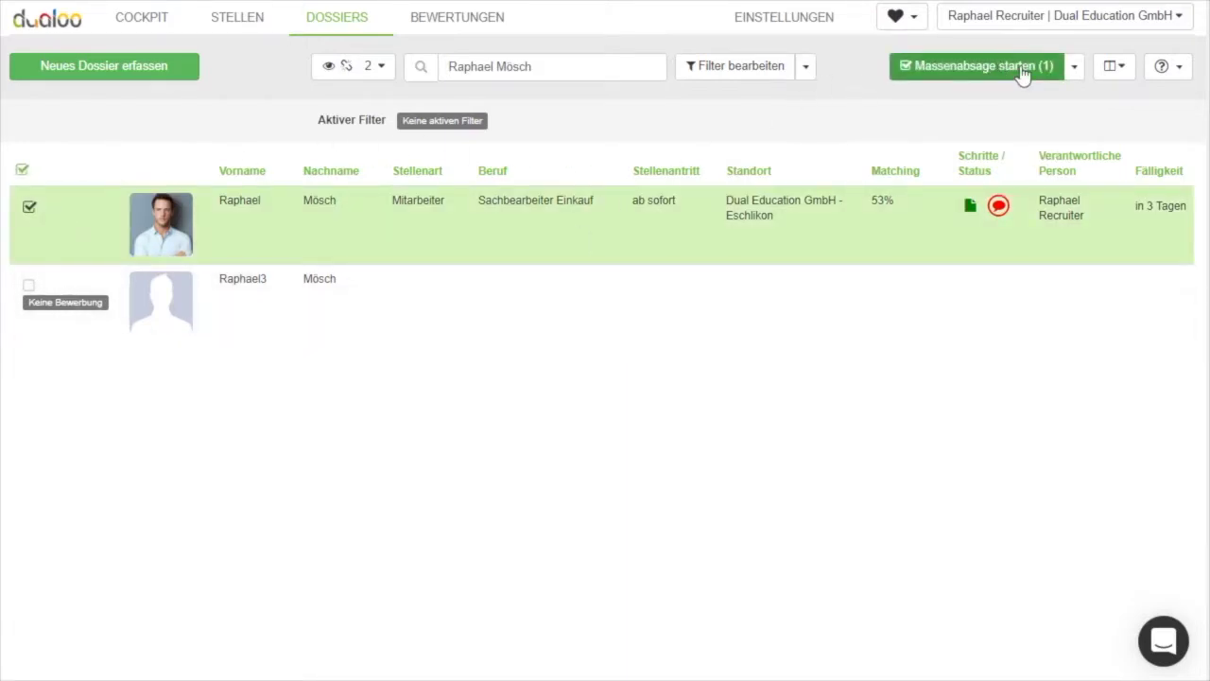
click(996, 67)
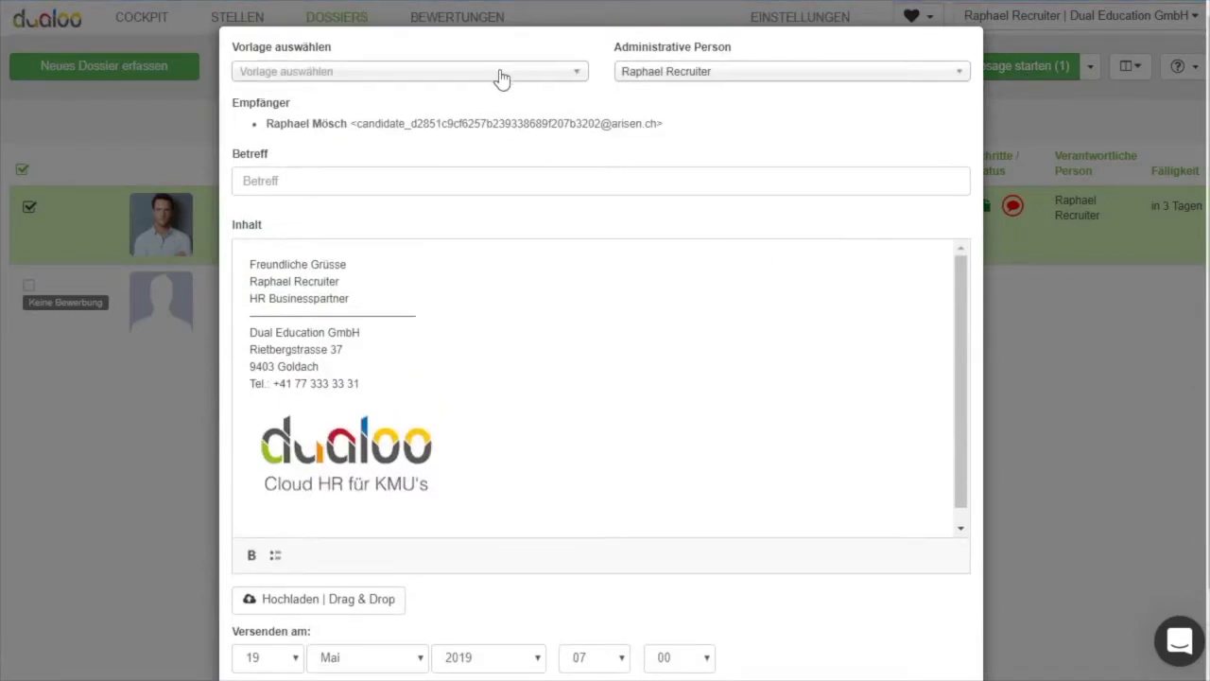
Send the rejection e-mail using the template Absage Anforderungsprofil (Sie-Form)
click(499, 73)
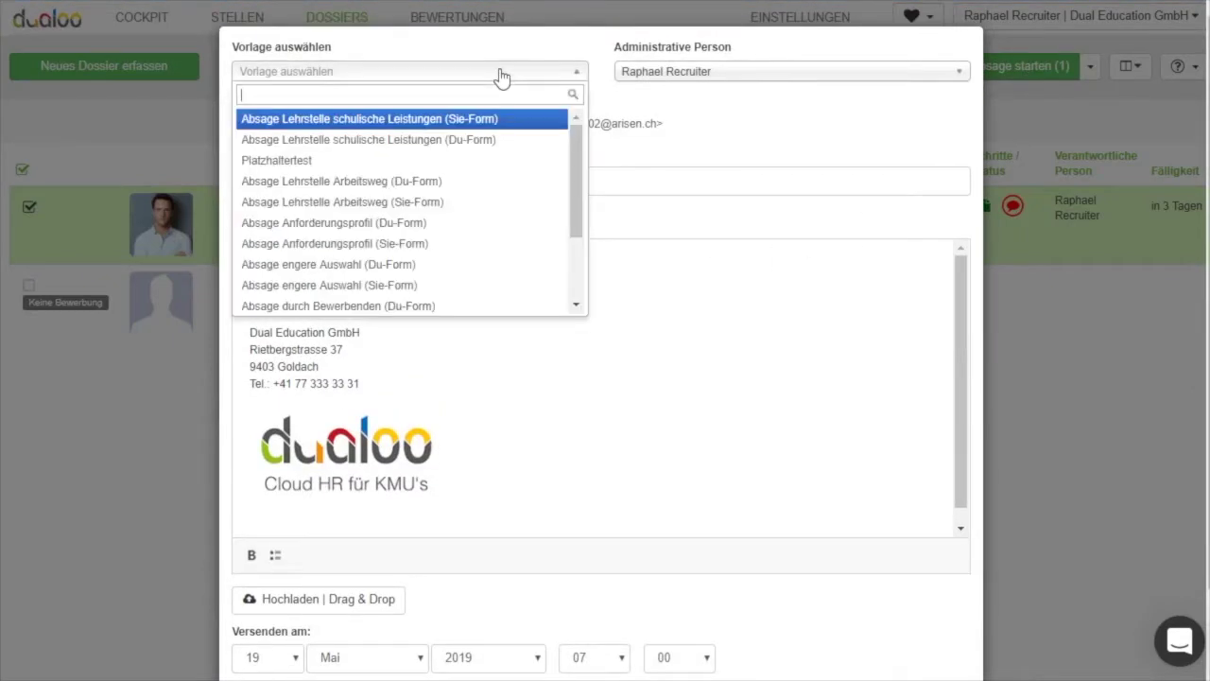
click(347, 247)
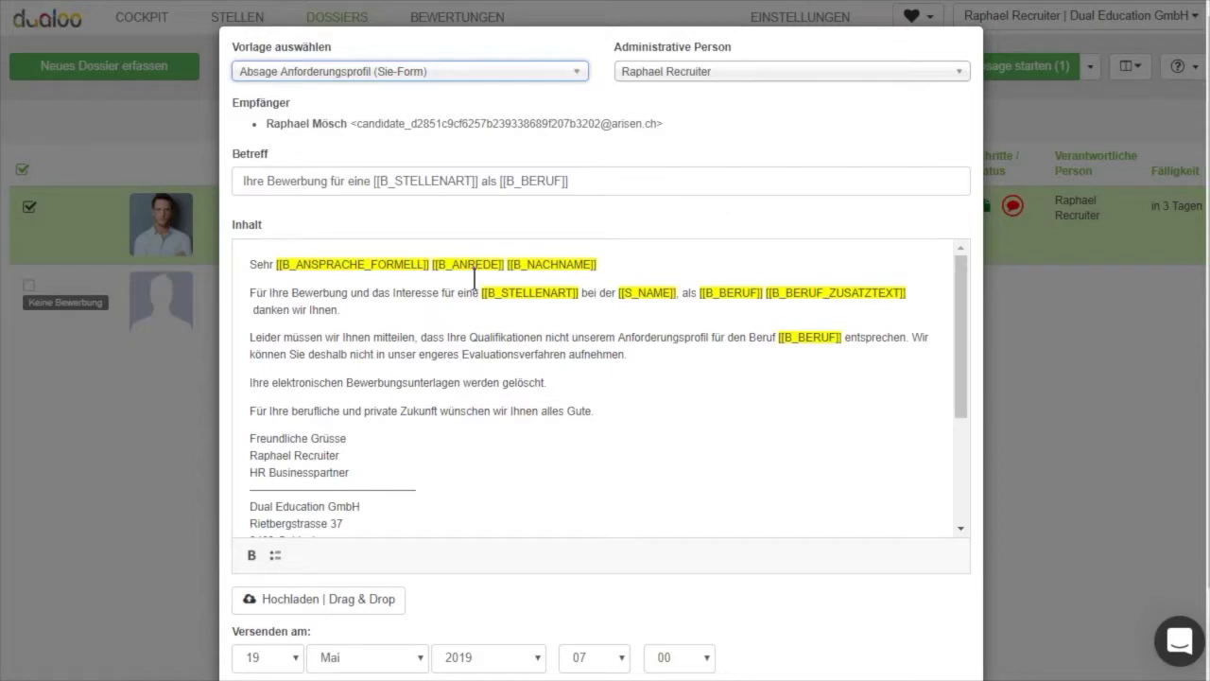
scroll(475, 278, down, 3)
scroll(366, 621, down, 2)
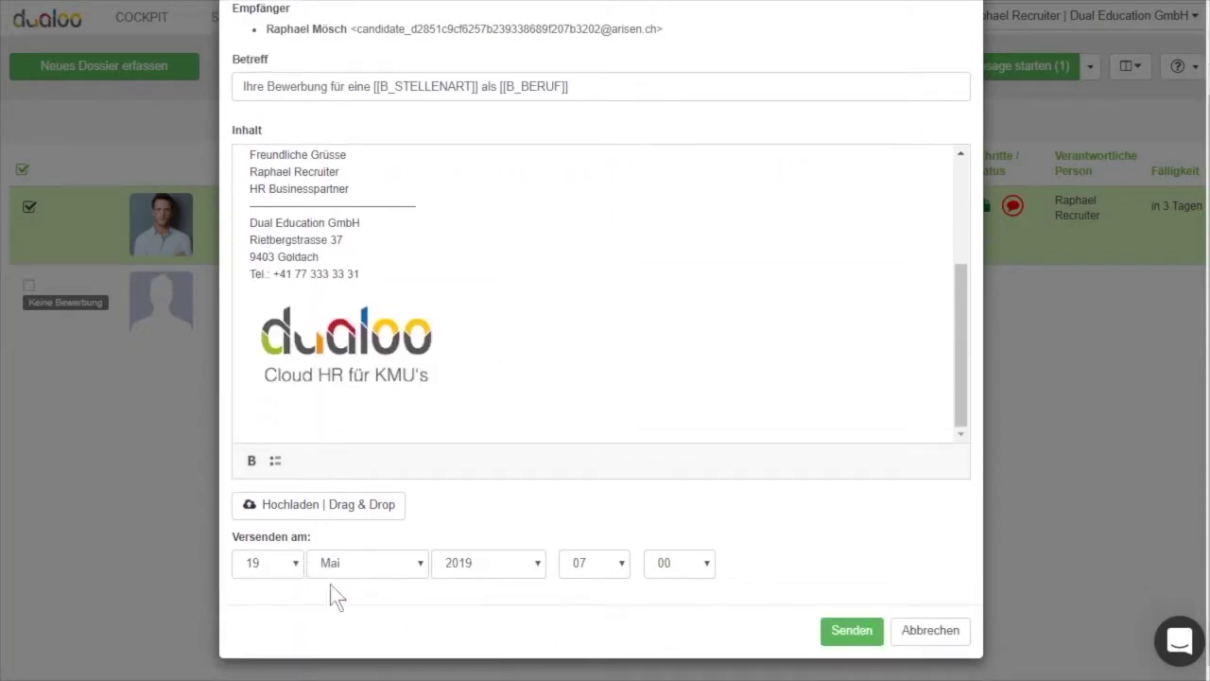
click(852, 631)
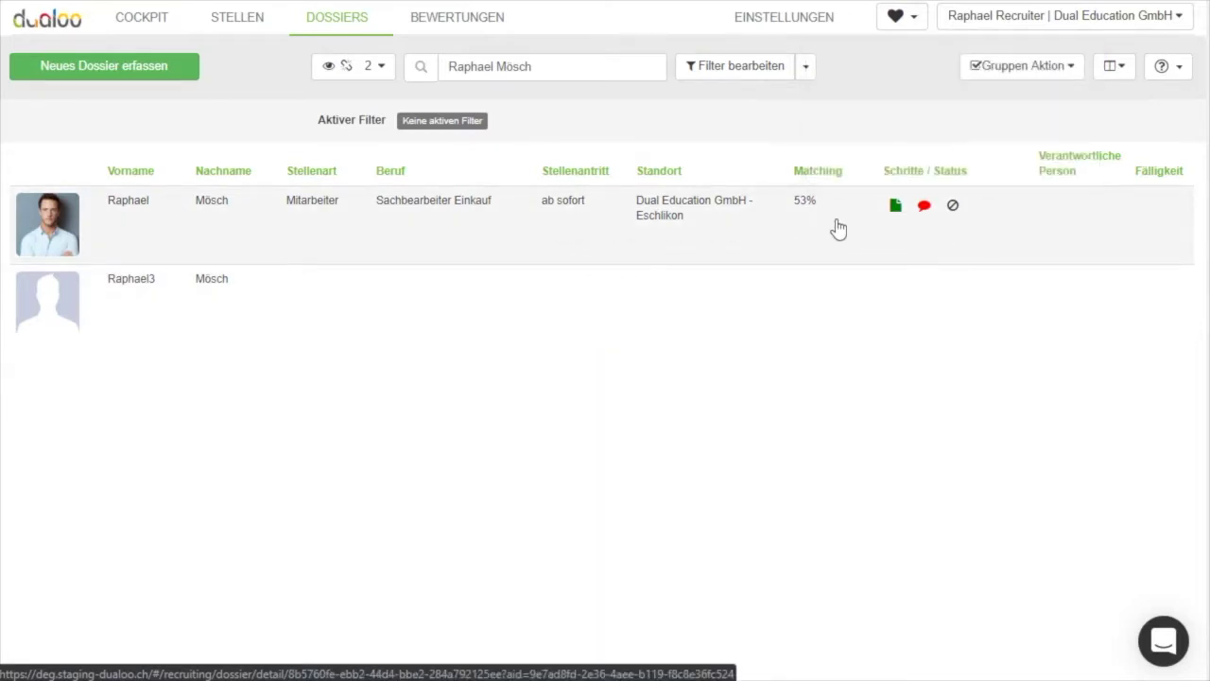
Show the dossiers for the Aug. 2019 Anlagen- und Apparatenbauer/in EFZ position in Goldach and sort them by matching
mouse_move(970, 212)
click(237, 36)
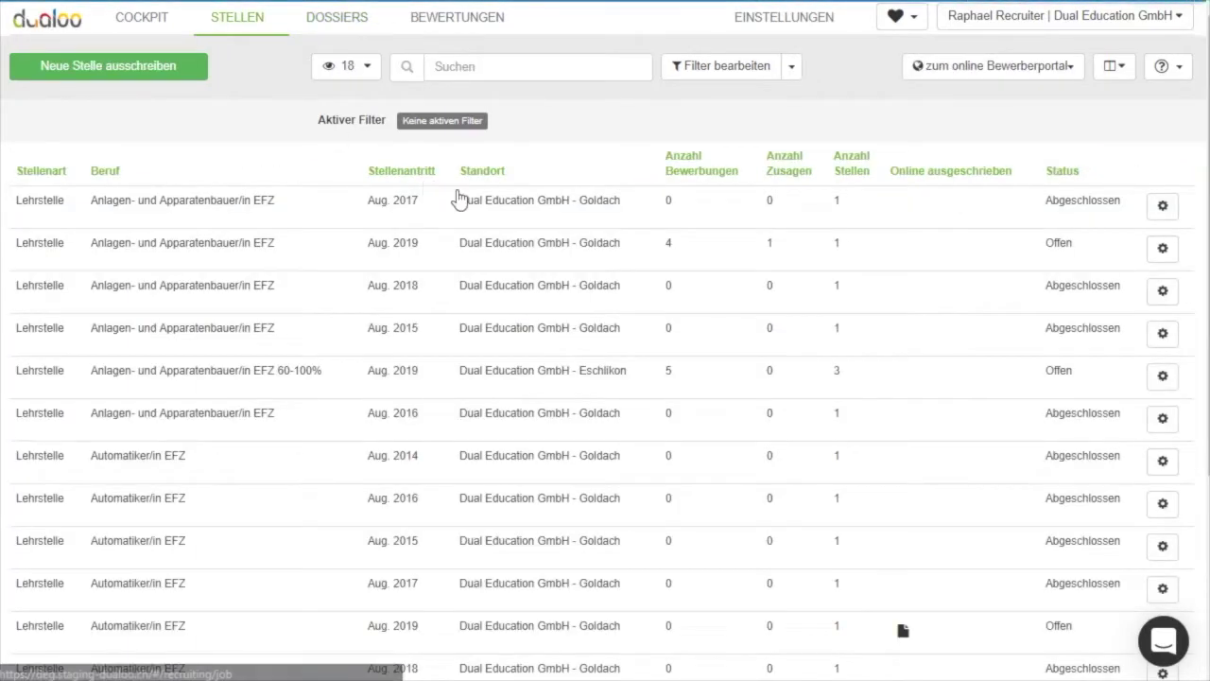
click(615, 239)
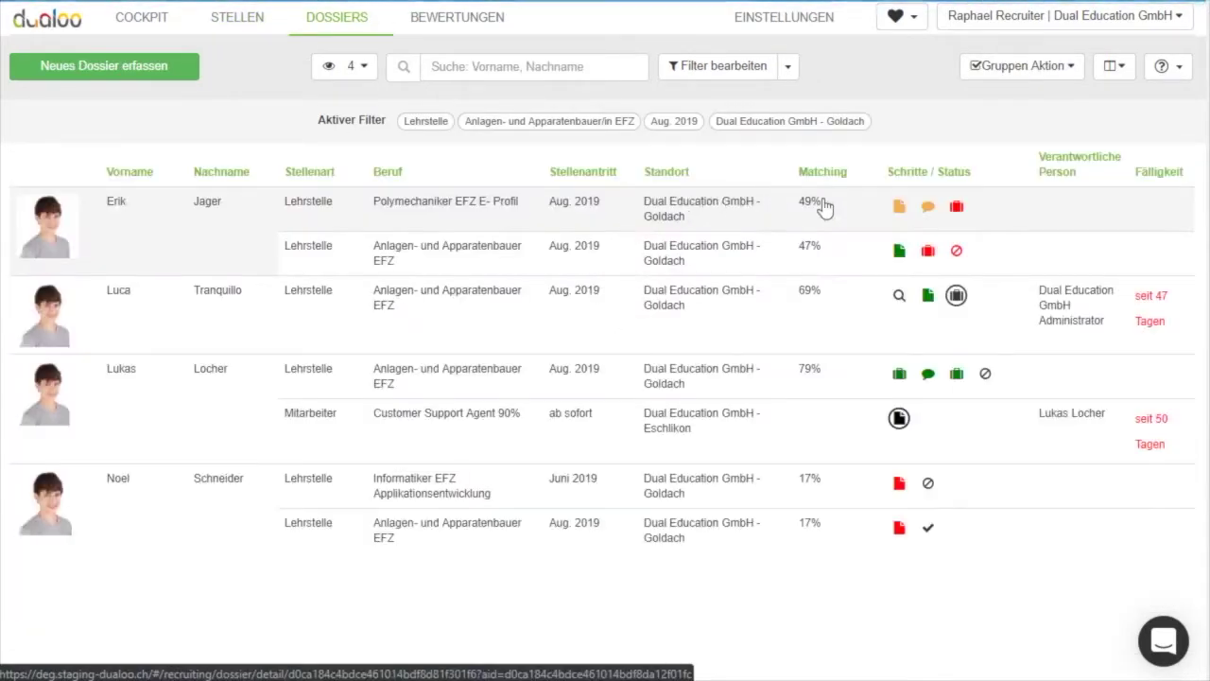
click(823, 176)
click(825, 178)
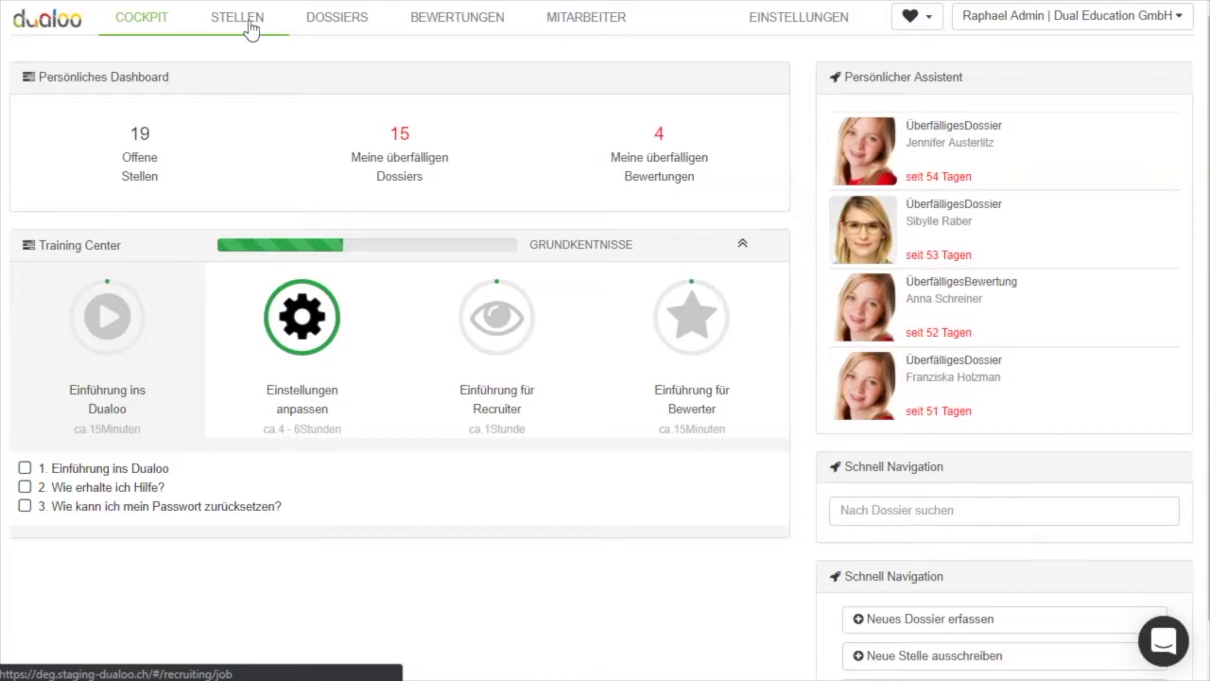
Filter the dossier list by Offene Dossiers and look through the entries
click(325, 20)
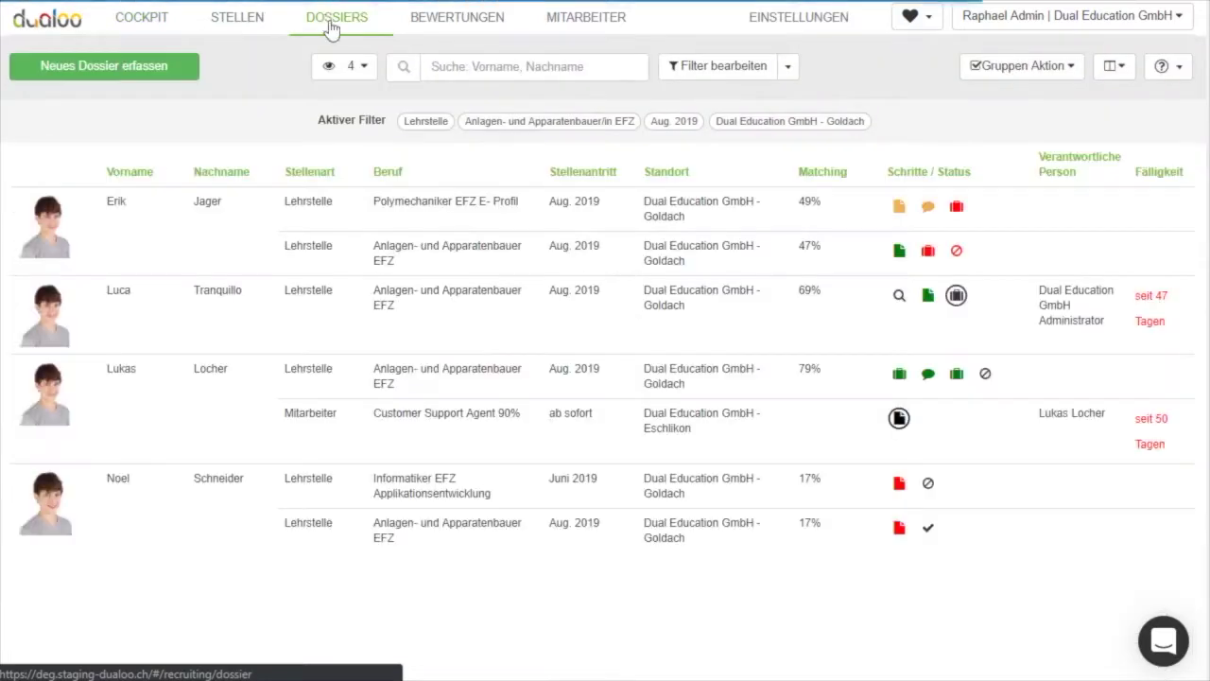
click(792, 66)
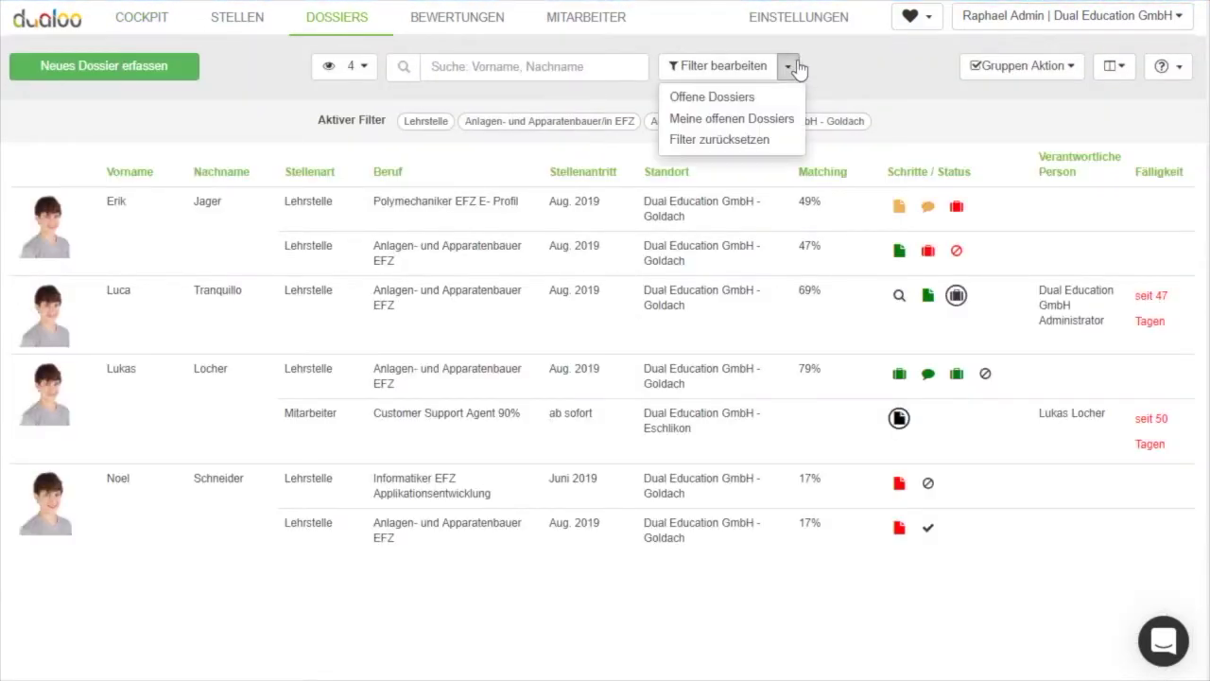
click(765, 99)
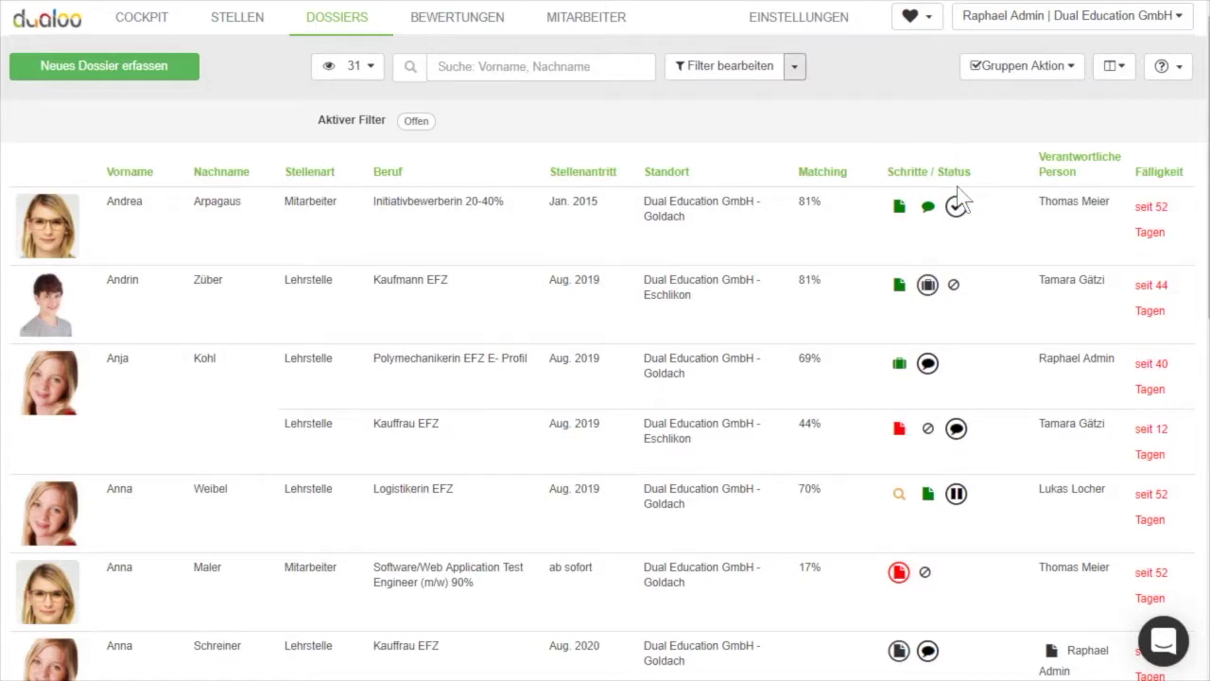
scroll(1019, 271, down, 2)
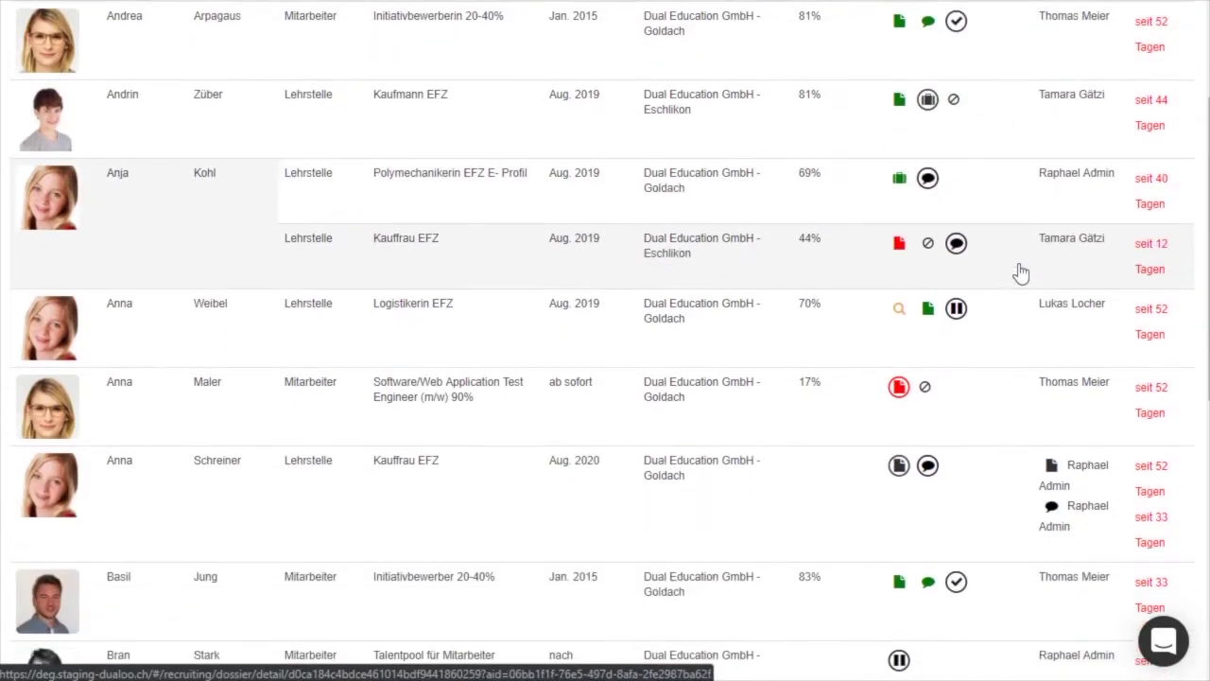
scroll(1018, 271, up, 2)
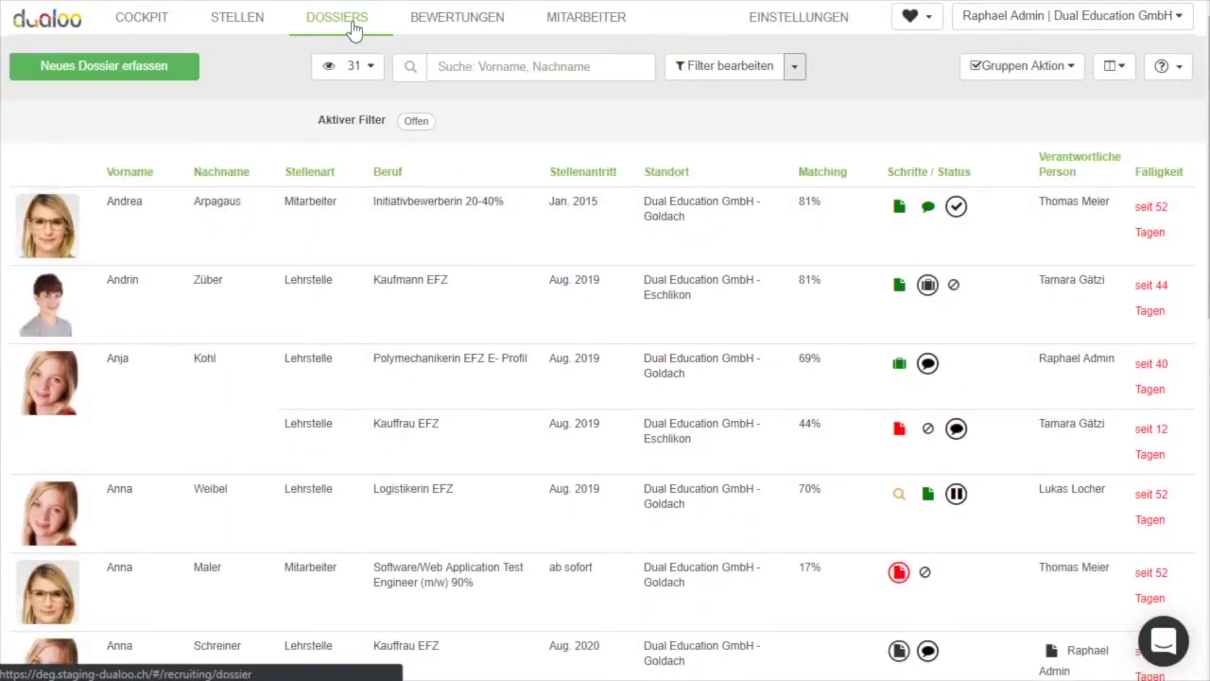
Filter the Bewertungen list to outstanding evaluations (Bewertung ausstehend) and look through the entries
click(443, 28)
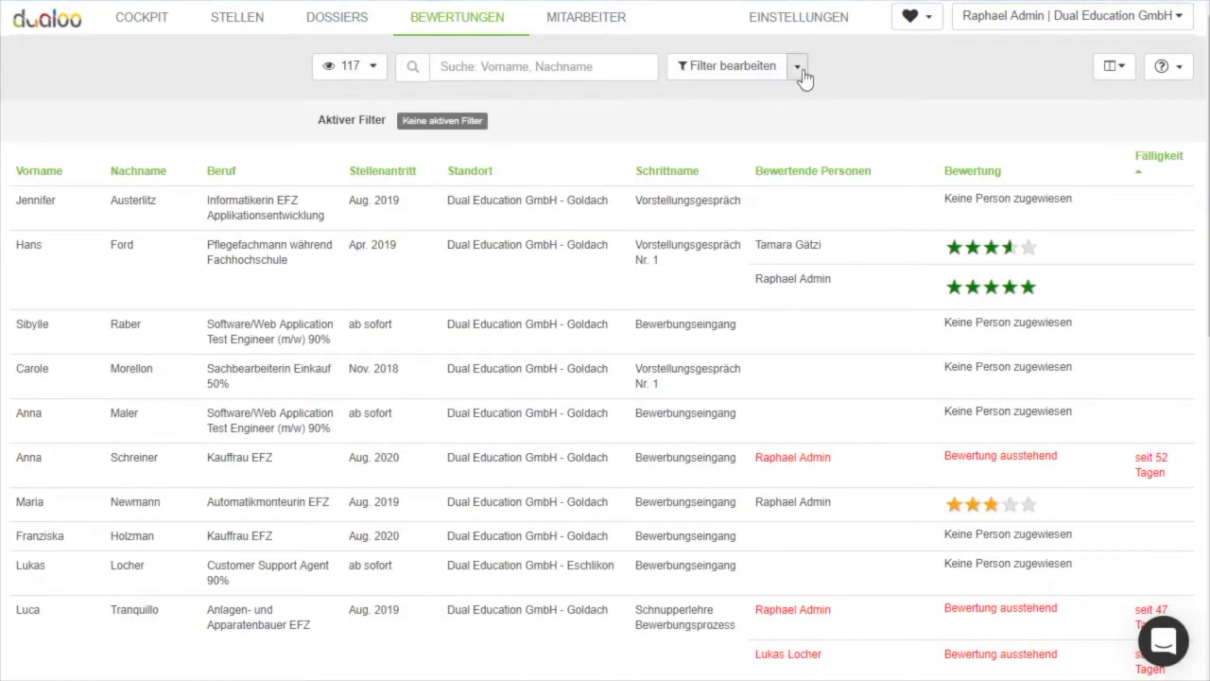
click(799, 68)
click(778, 95)
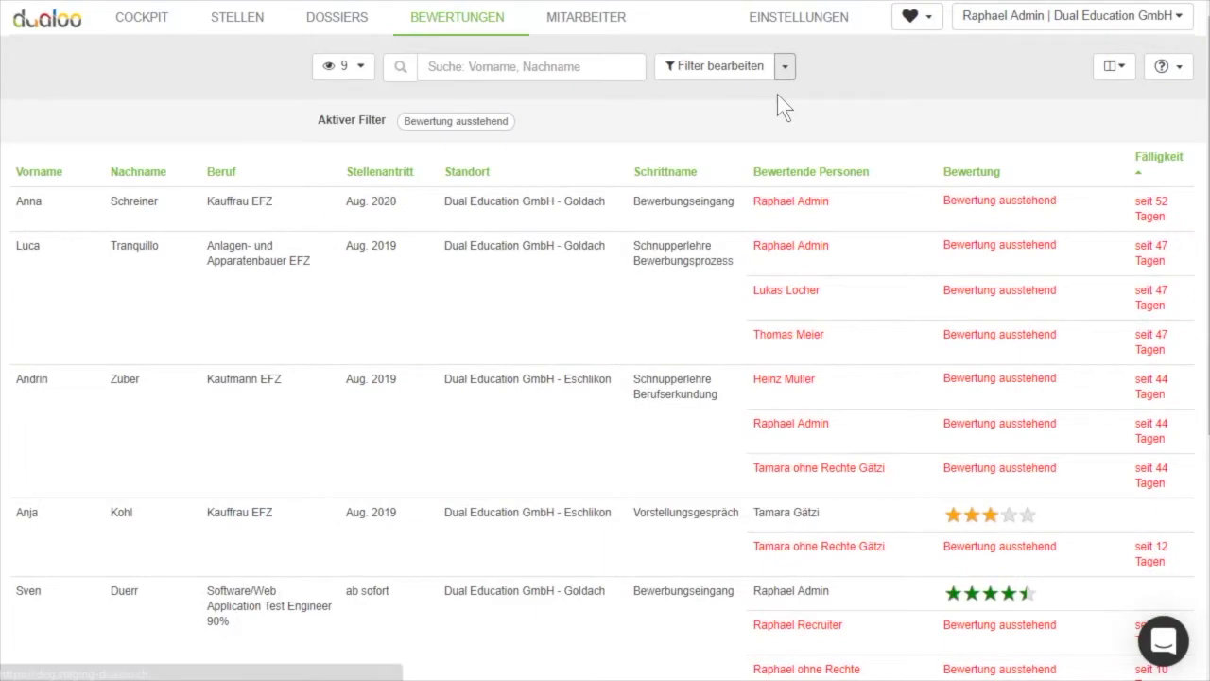
scroll(1181, 143, down, 4)
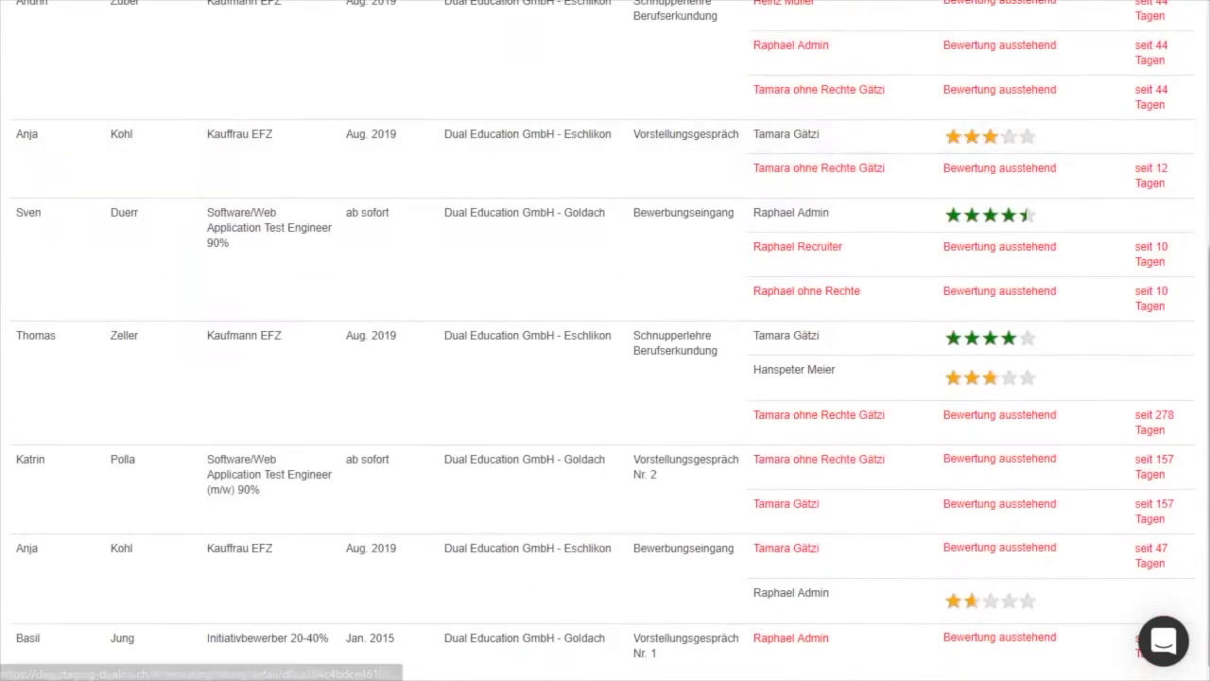
scroll(1159, 203, up, 4)
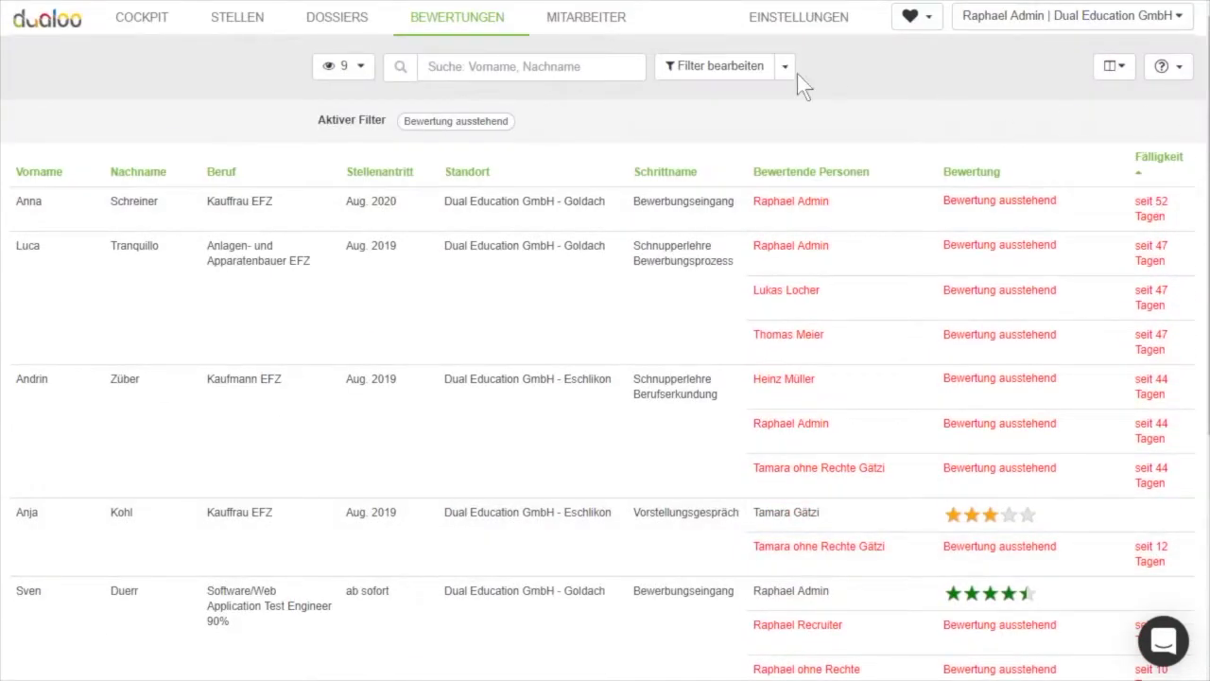
Go to the employee area and dismiss the Rechte vergeben notice without opening the rights management
click(588, 19)
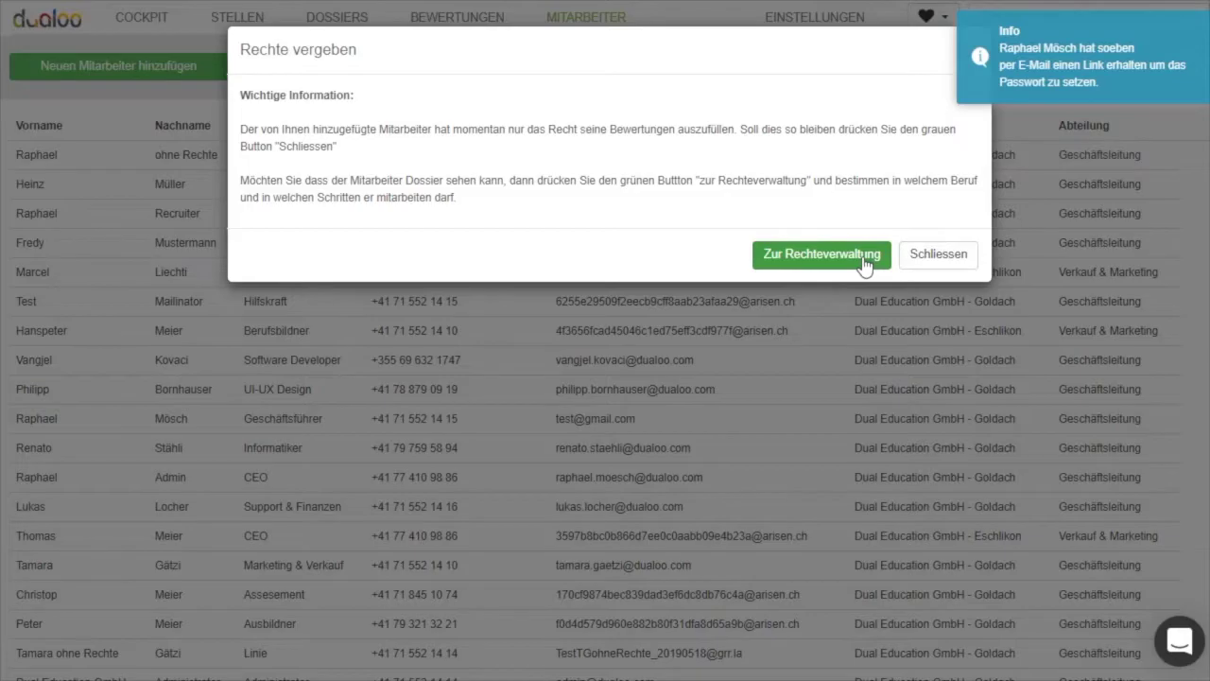
click(937, 253)
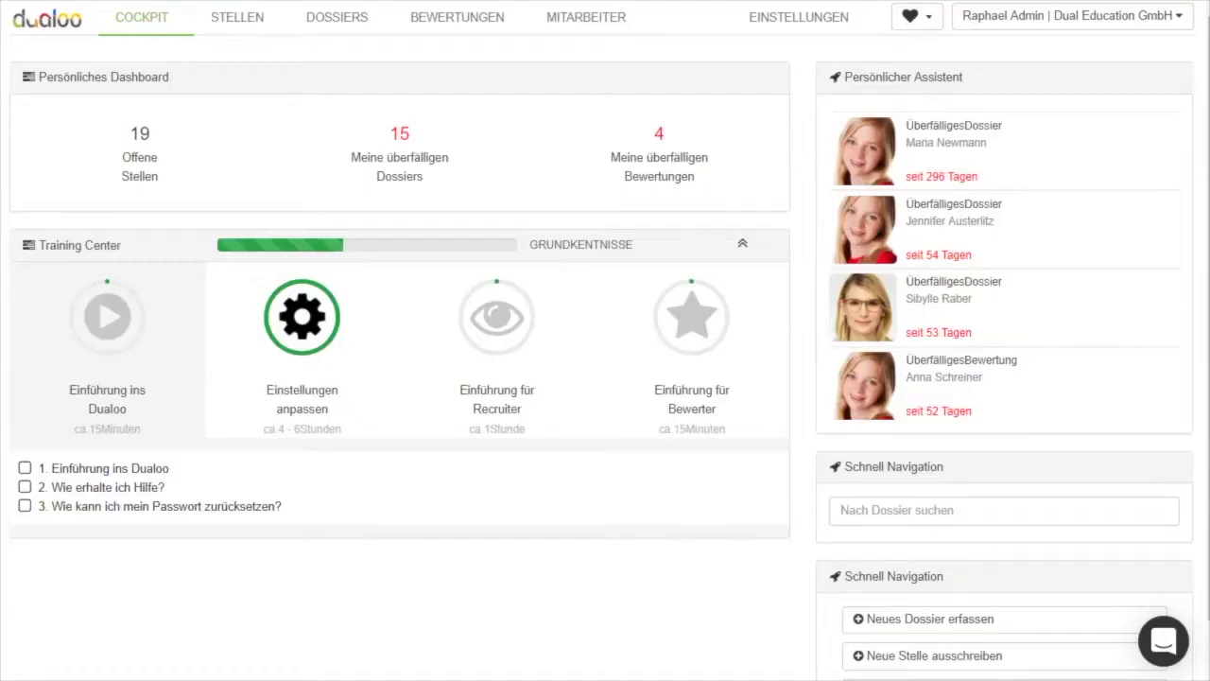
View the institution's Account settings and its Standorte / Abteilungen in the settings area
click(797, 19)
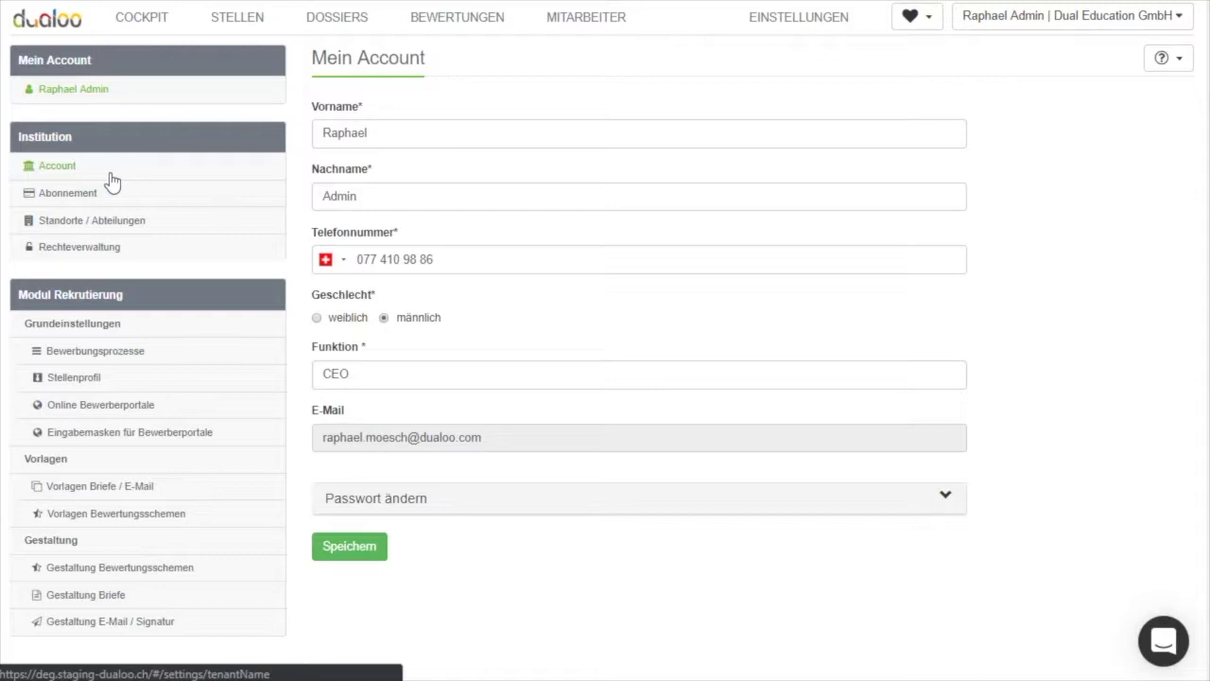
click(83, 182)
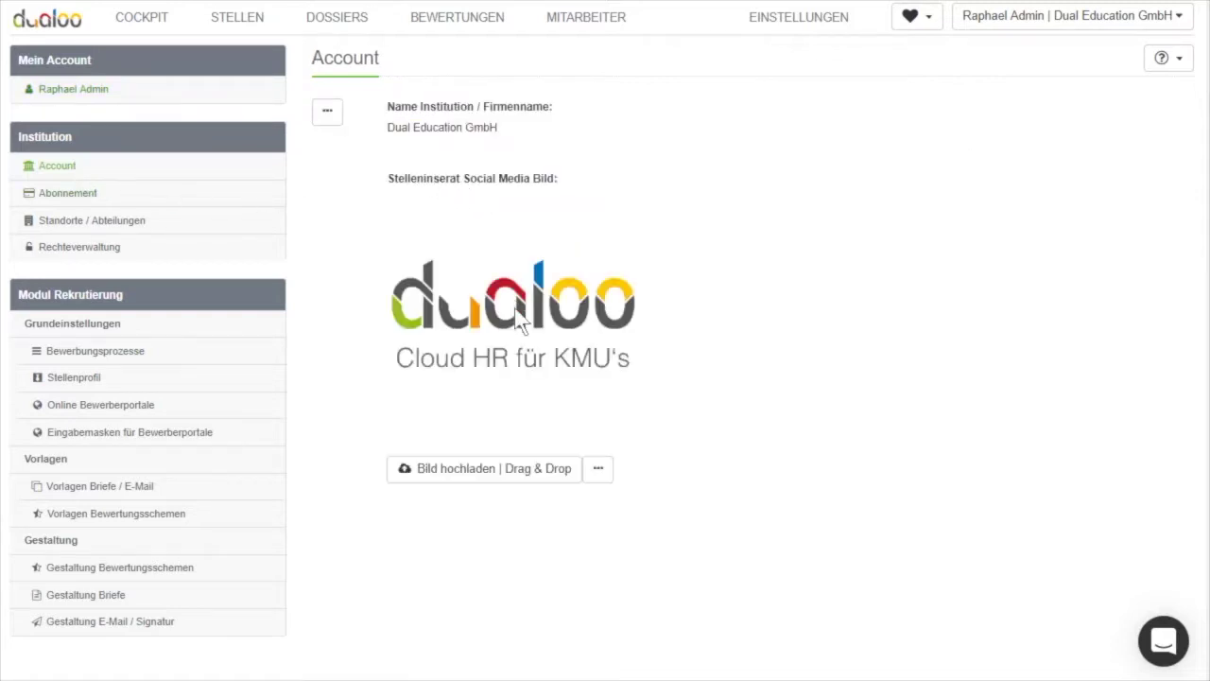
click(68, 224)
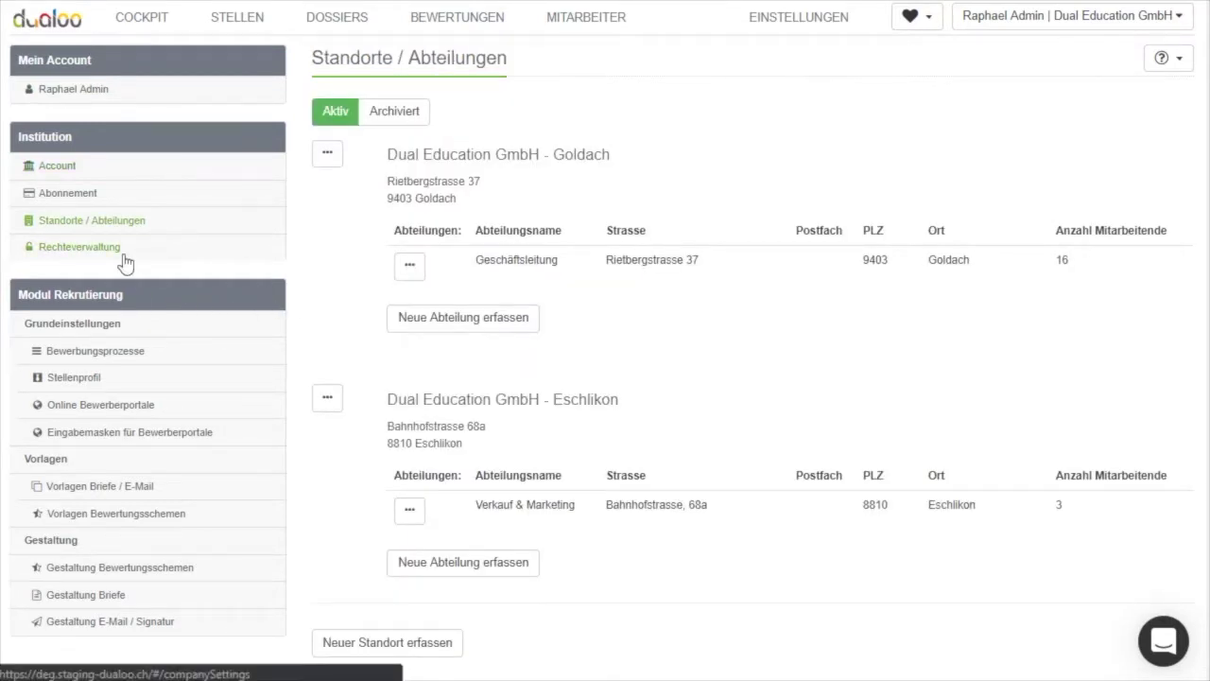
View the recruiting module's basic settings for Bewerbungsprozesse, Stellenprofil and Online Bewerberportale
click(122, 351)
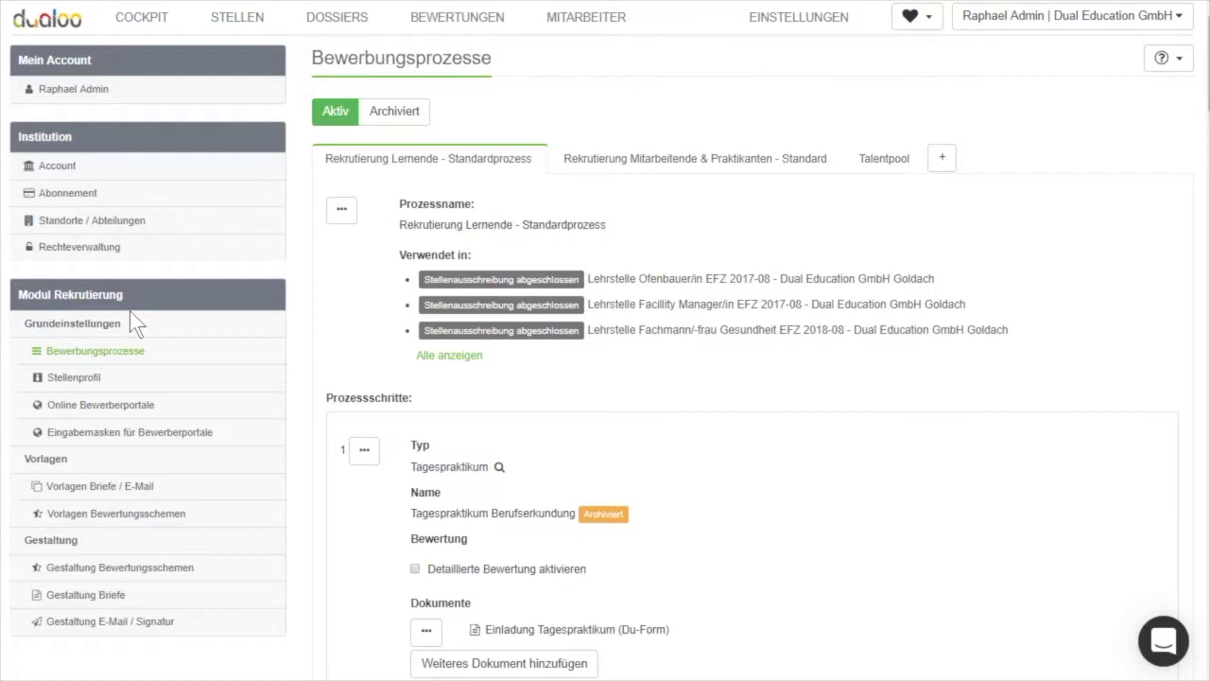
click(80, 388)
click(62, 407)
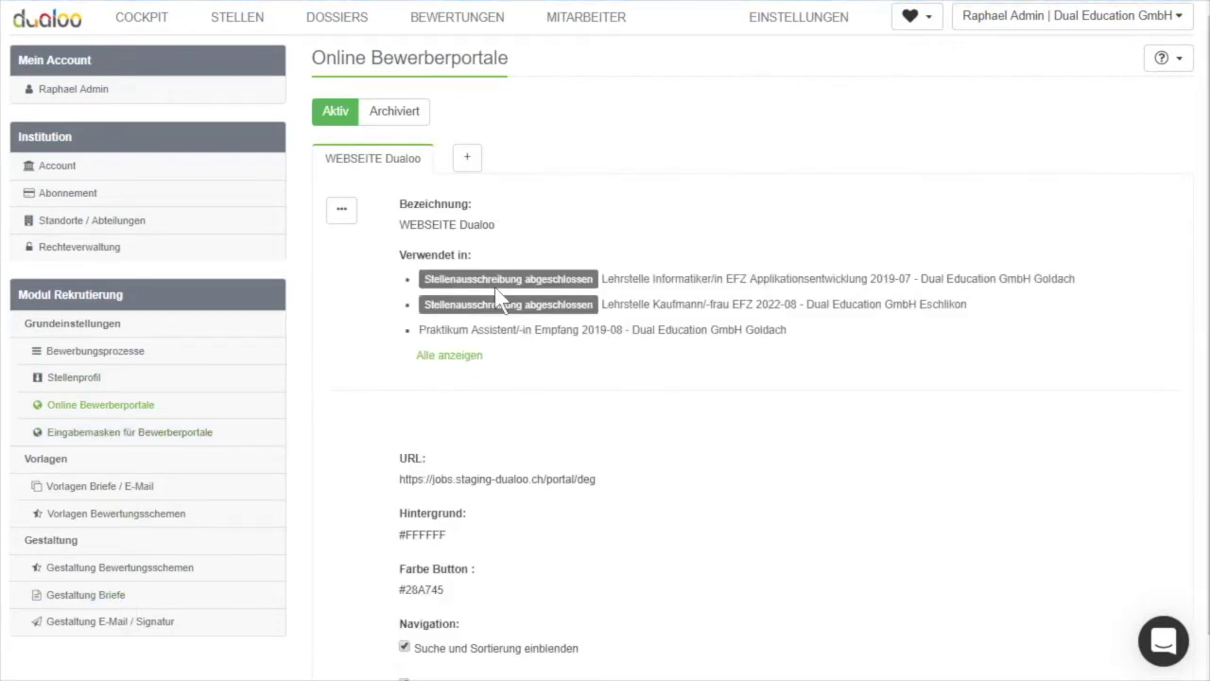
scroll(426, 489, down, 1)
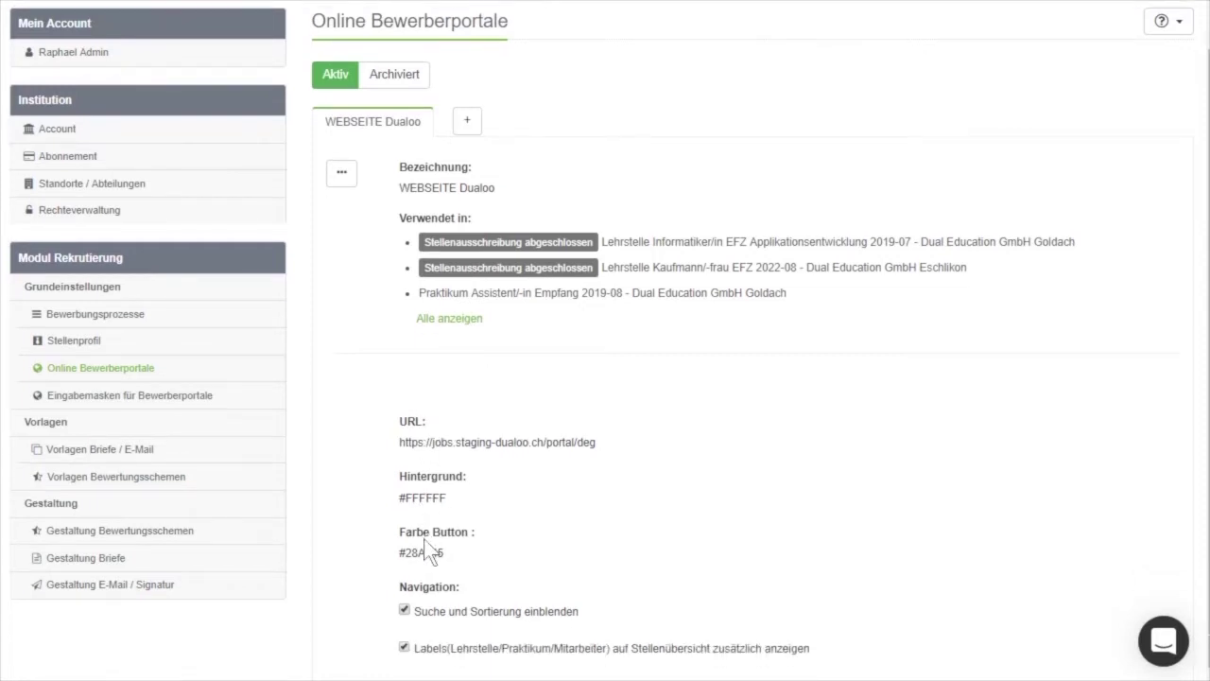
Examine the displayed and mandatory fields of the Bewerbungseingang Lernende input mask for applicant portals
click(138, 404)
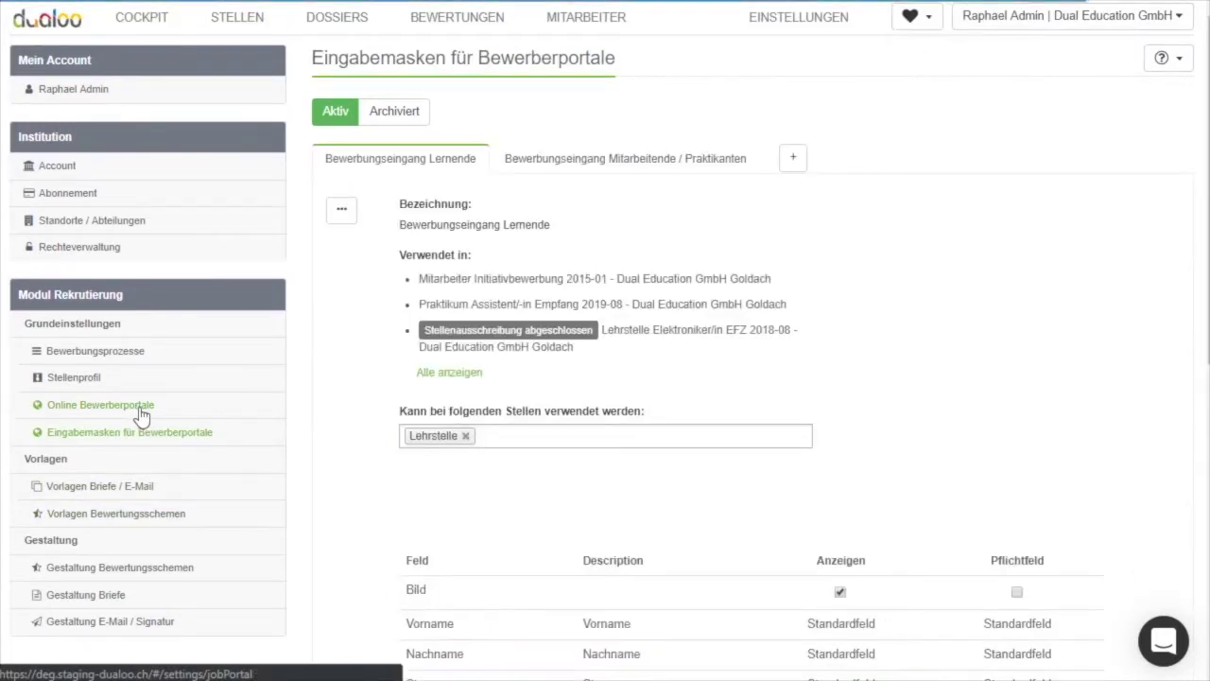
scroll(666, 269, down, 2)
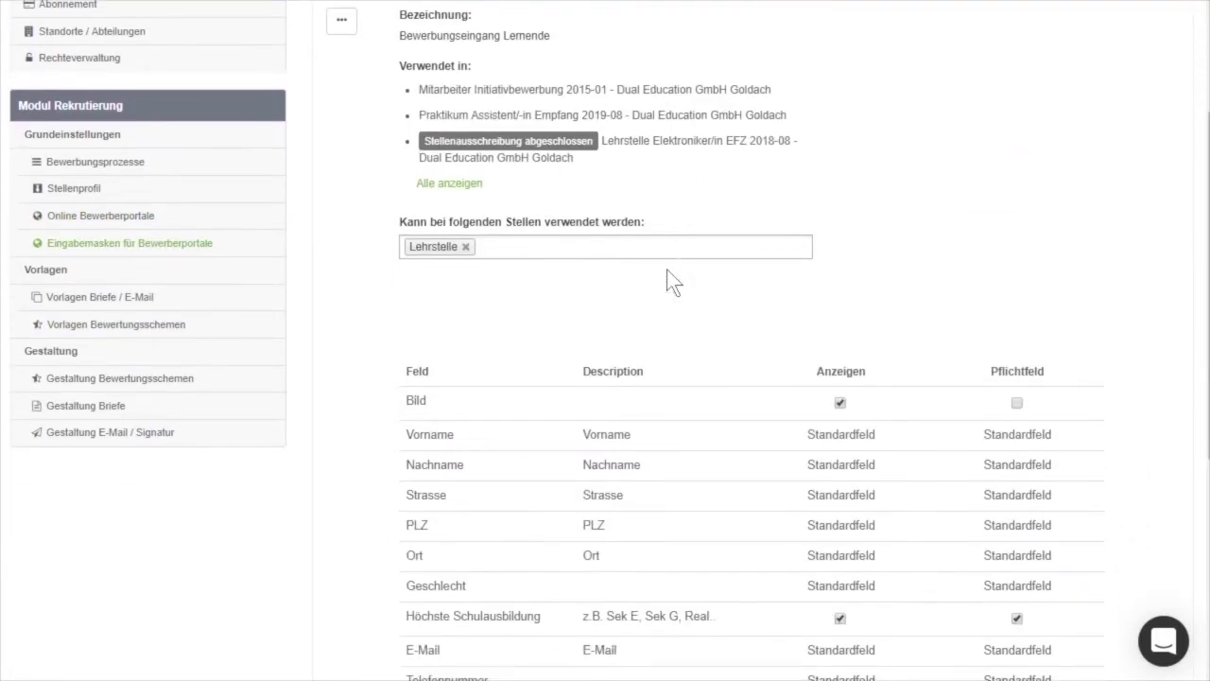
scroll(667, 269, down, 2)
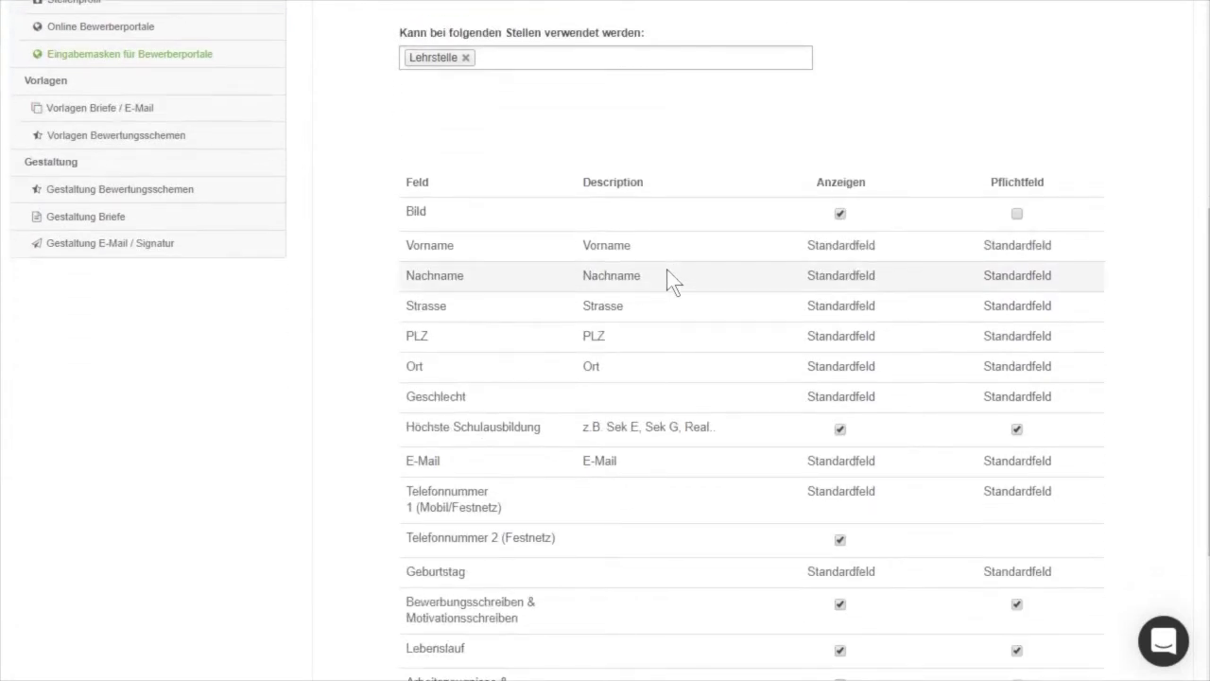
scroll(666, 274, down, 2)
scroll(666, 274, down, 1)
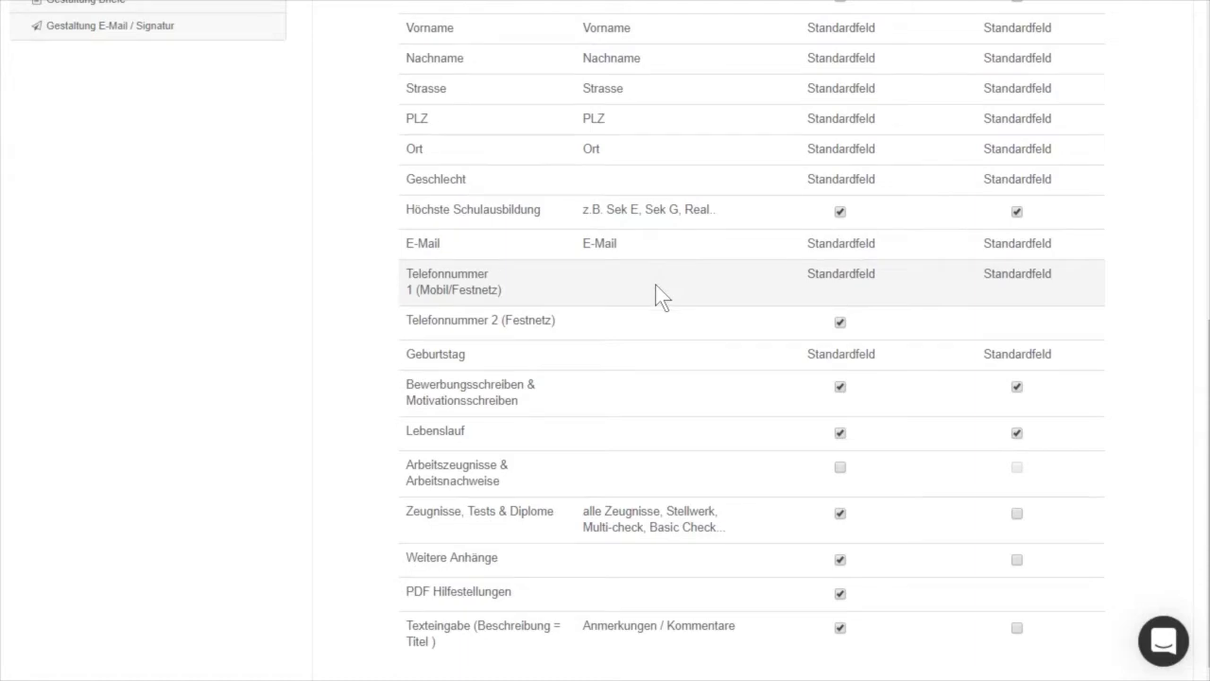
scroll(657, 288, up, 5)
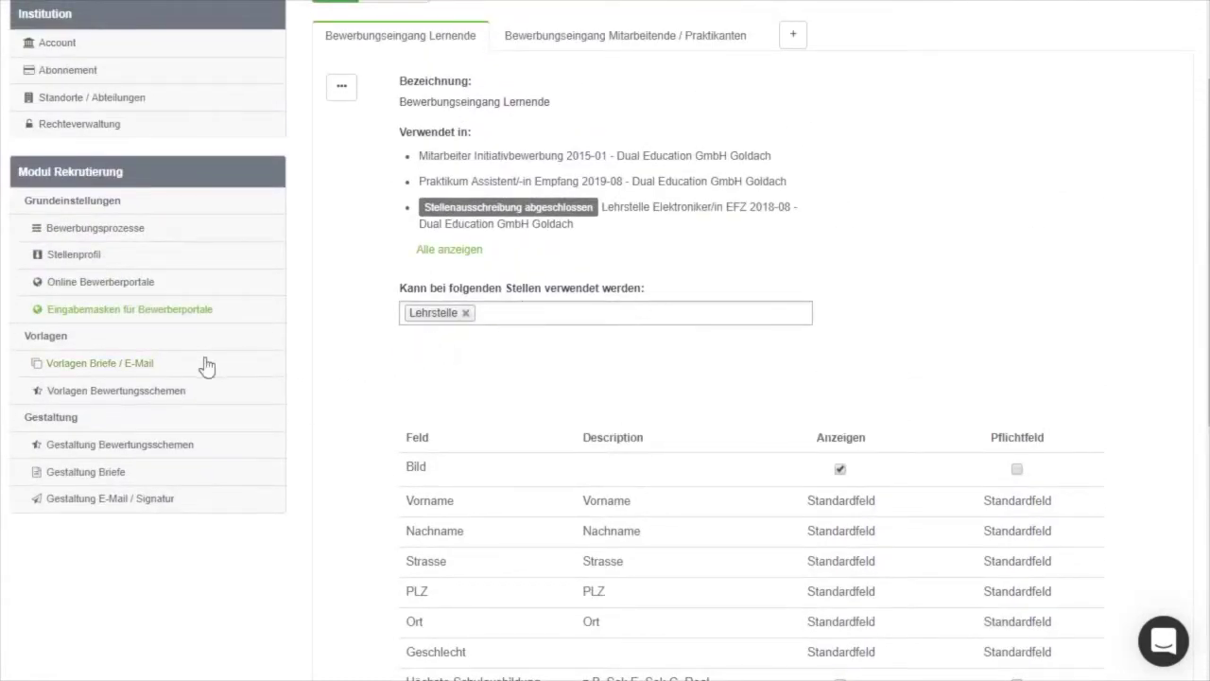
Show the letter and e-mail templates for step type Bewerbungseingang and read the Bewerbung-Eingangsbestätigung (Du-Form) text
click(120, 365)
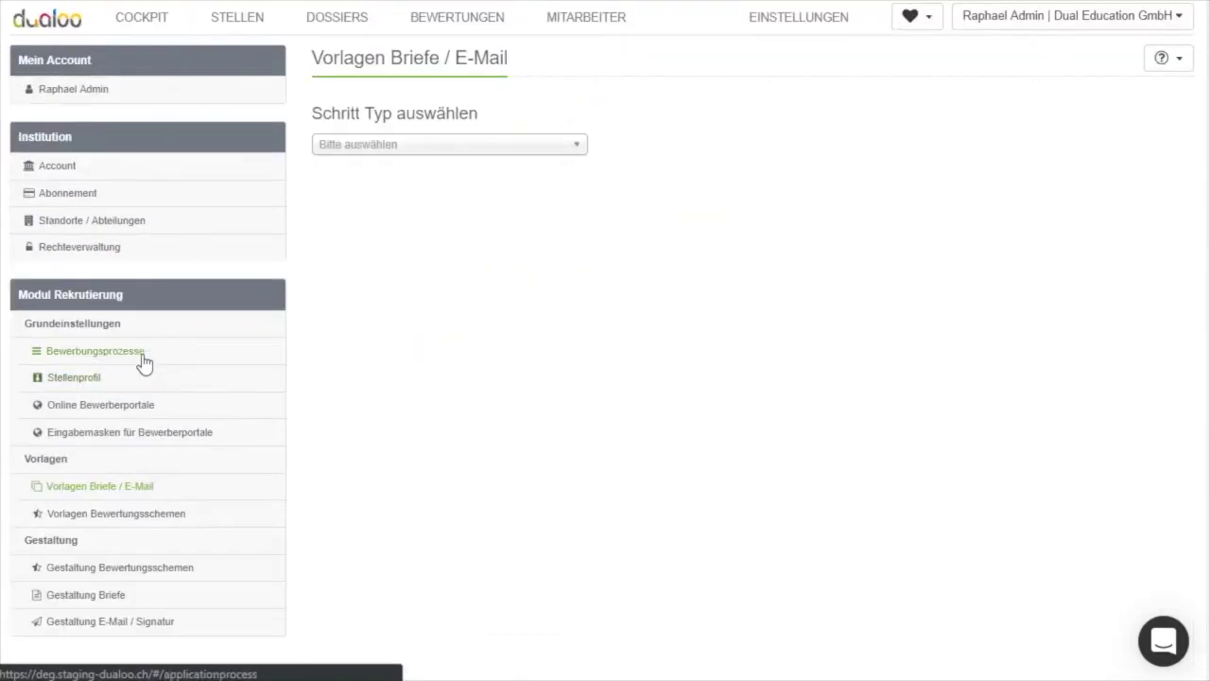
click(449, 147)
click(406, 189)
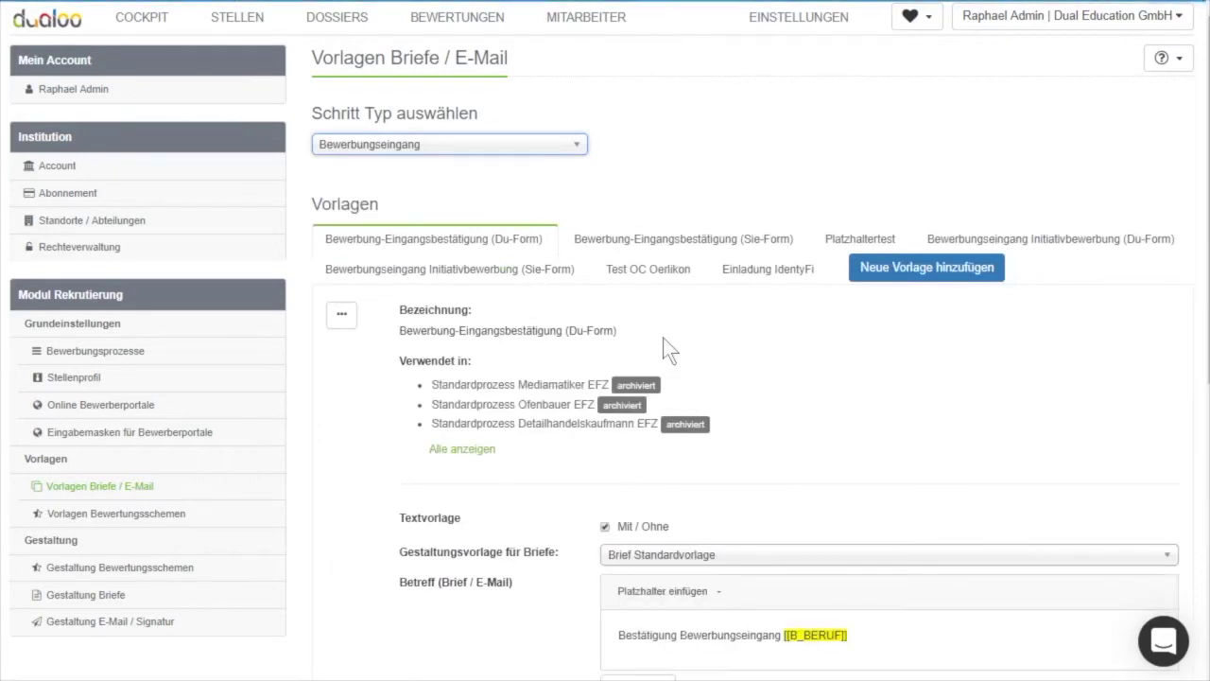
scroll(562, 378, down, 1)
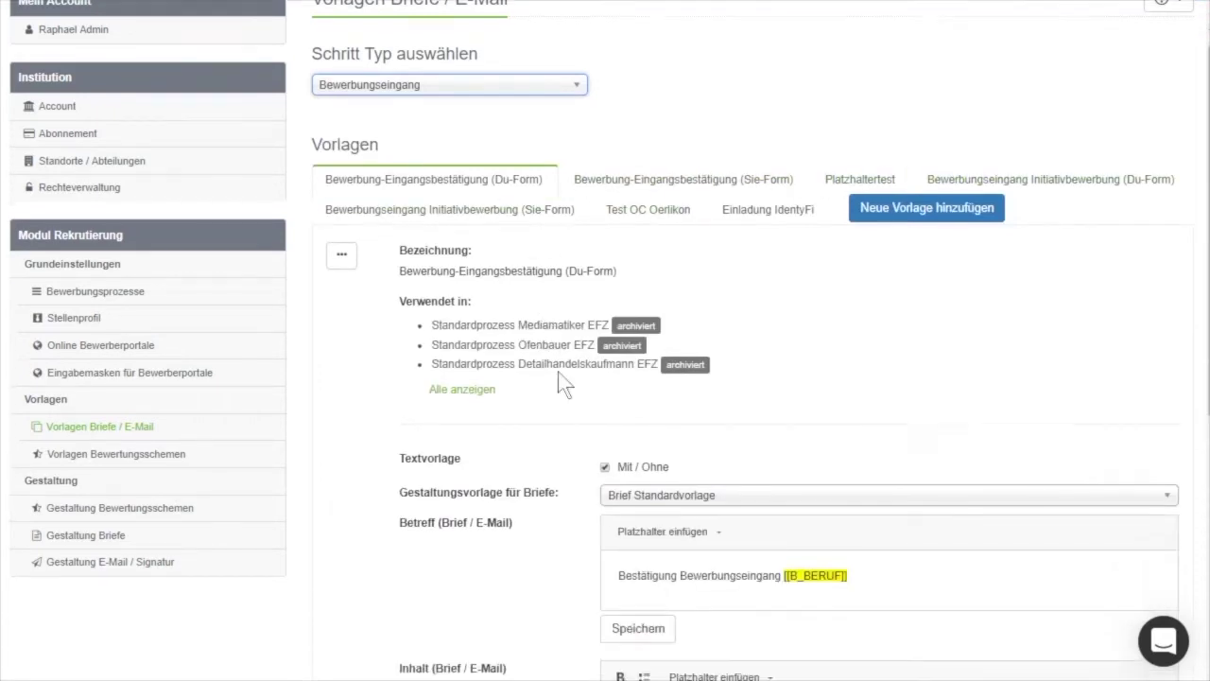
scroll(562, 383, down, 3)
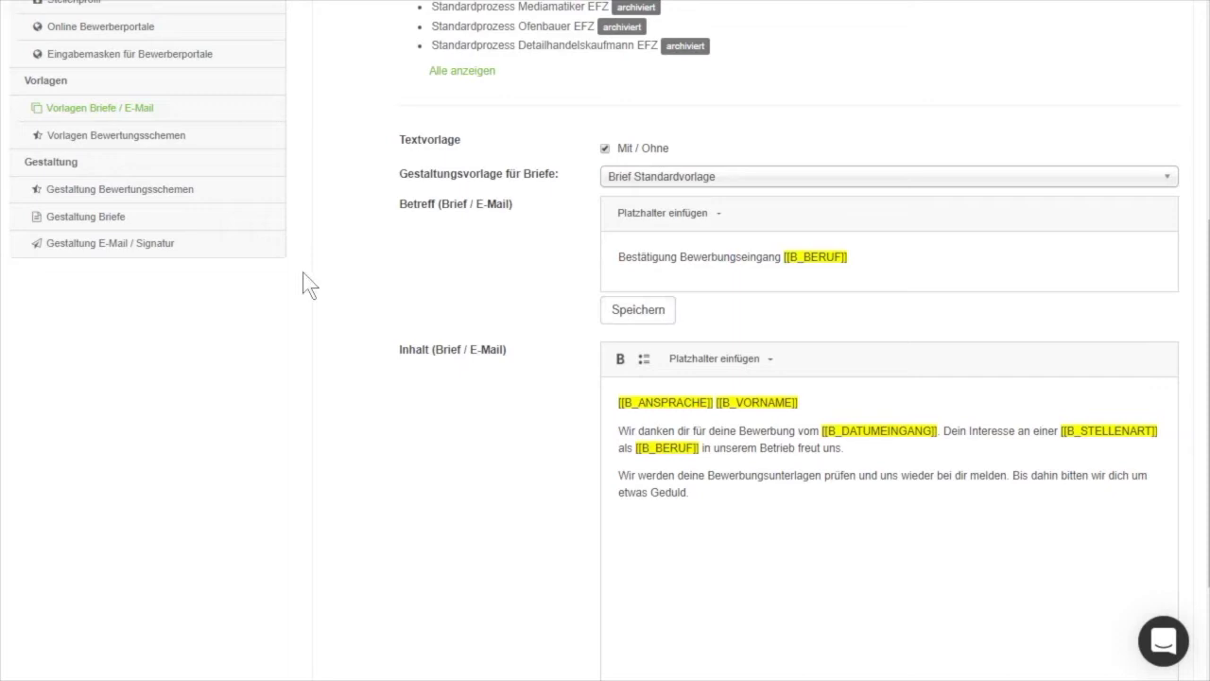
Examine the Bewerbungseingang (Mitarbeitende) evaluation scheme's criteria and open its rating scale for editing
click(132, 140)
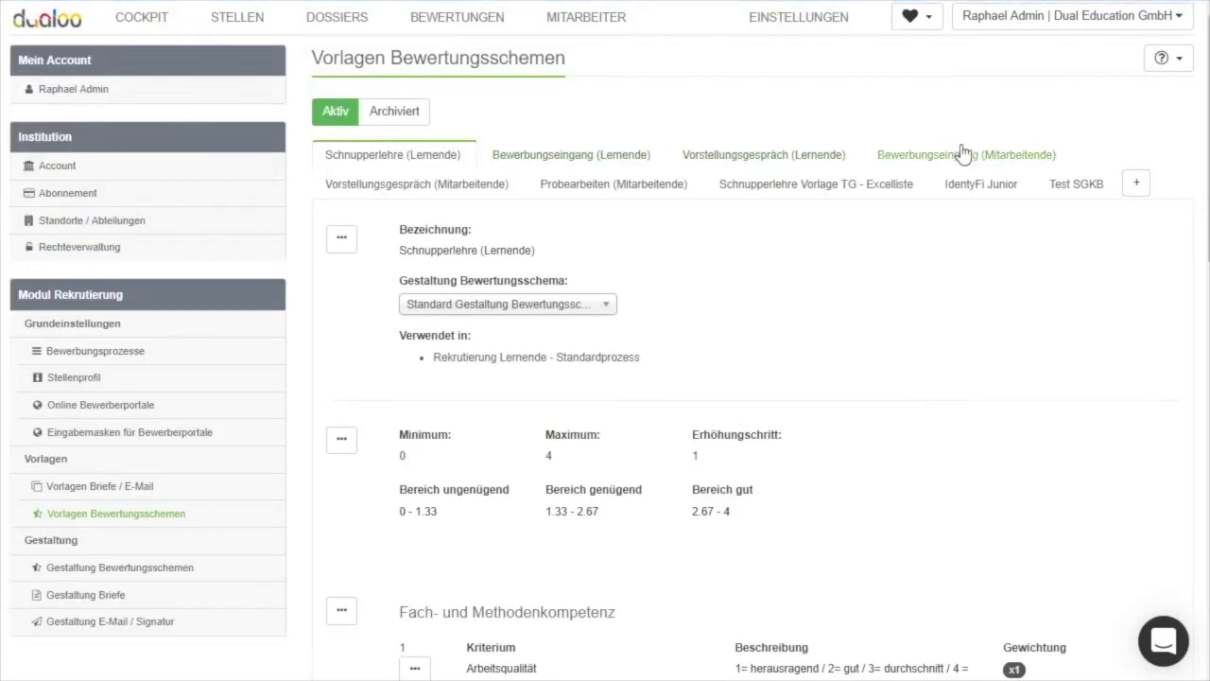
click(934, 159)
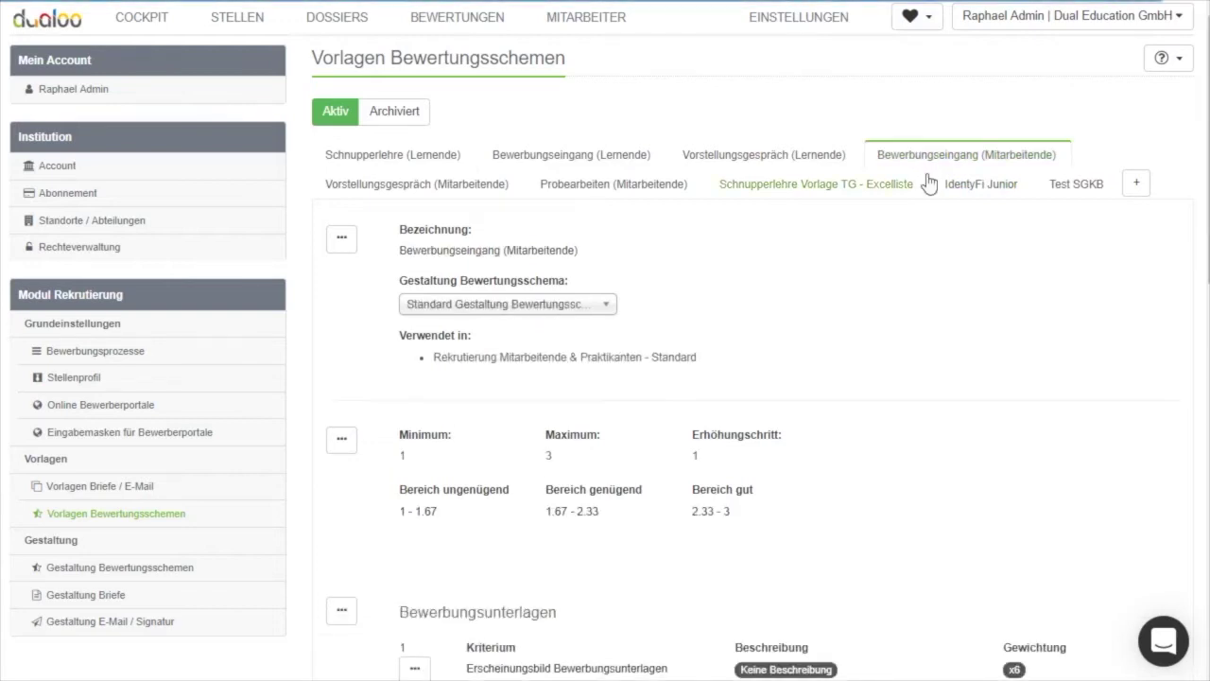
scroll(838, 406, down, 3)
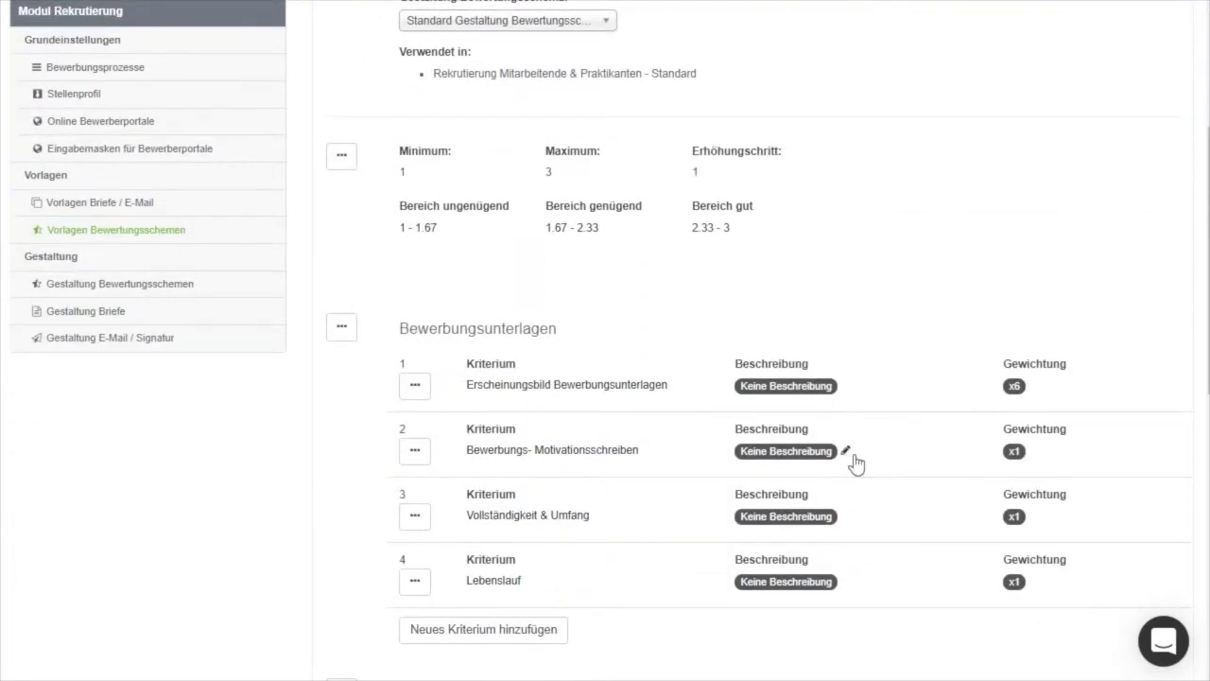
scroll(849, 477, down, 1)
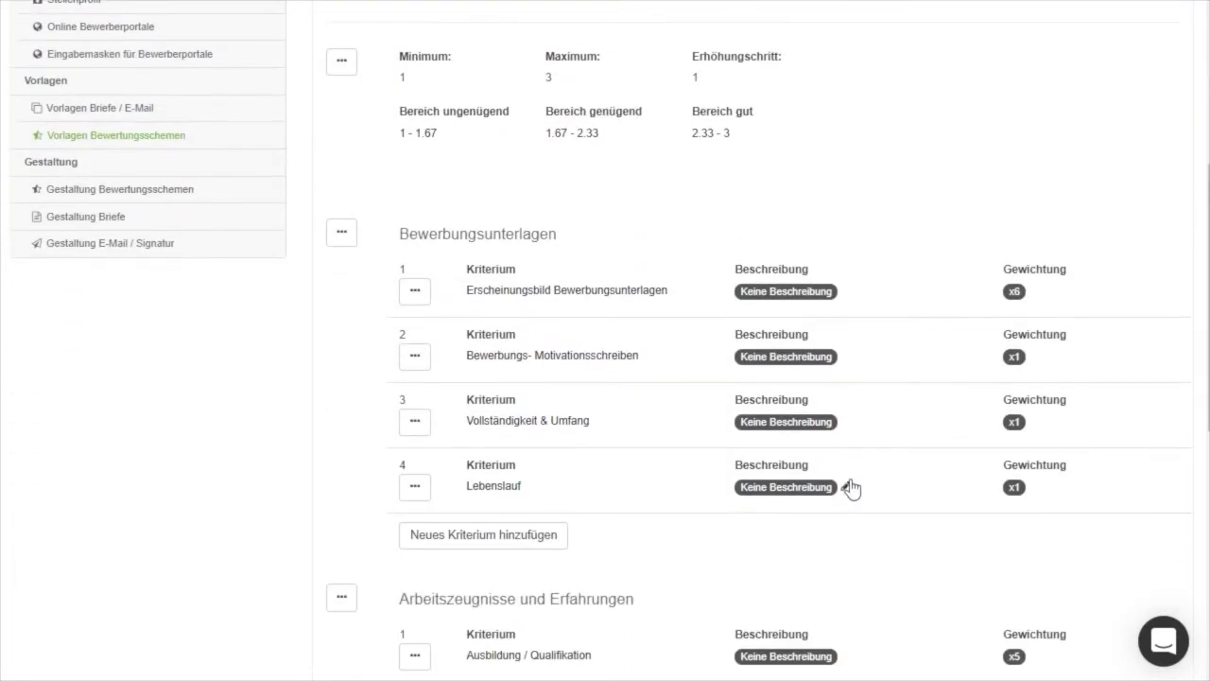
click(550, 75)
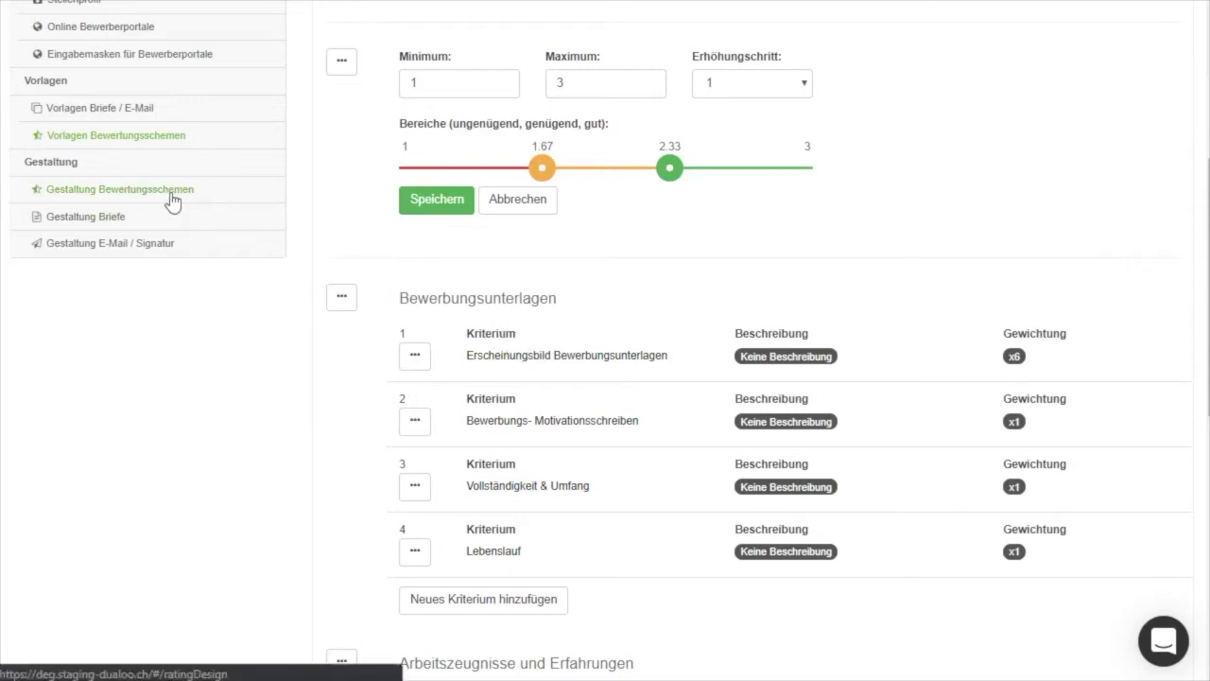
View the Gestaltung Briefe settings with the Brief Standardvorlage, followed by the Gestaltung E-Mail / Signatur settings
click(101, 221)
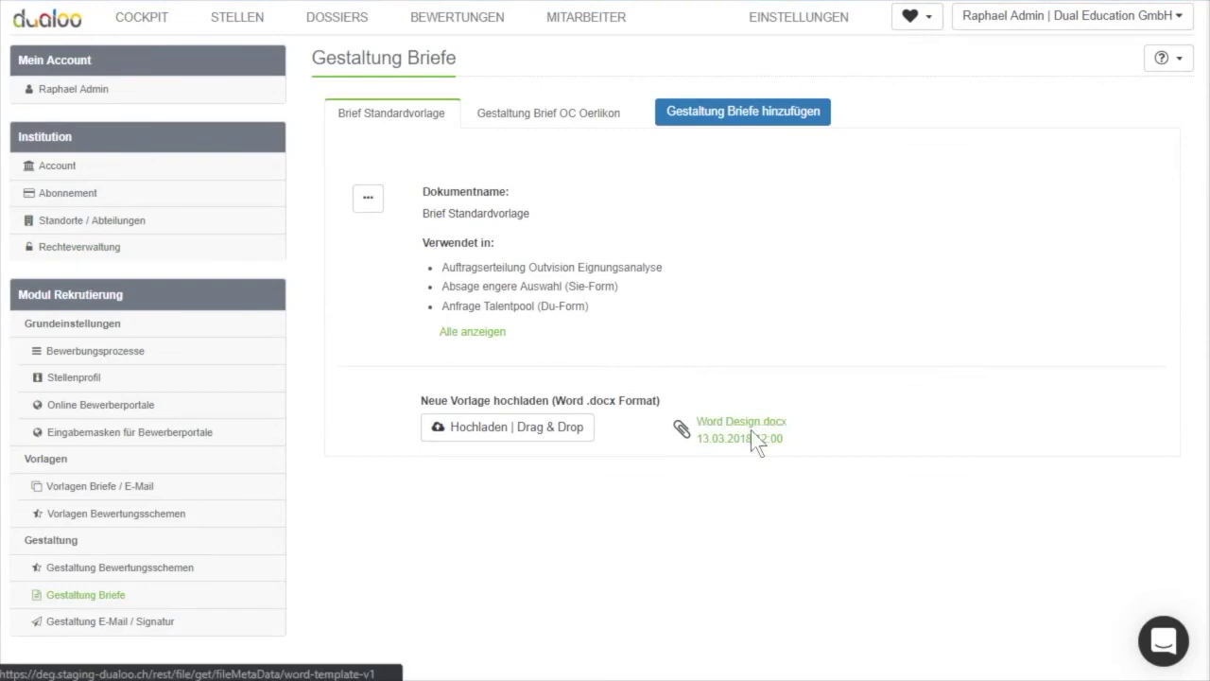
click(124, 622)
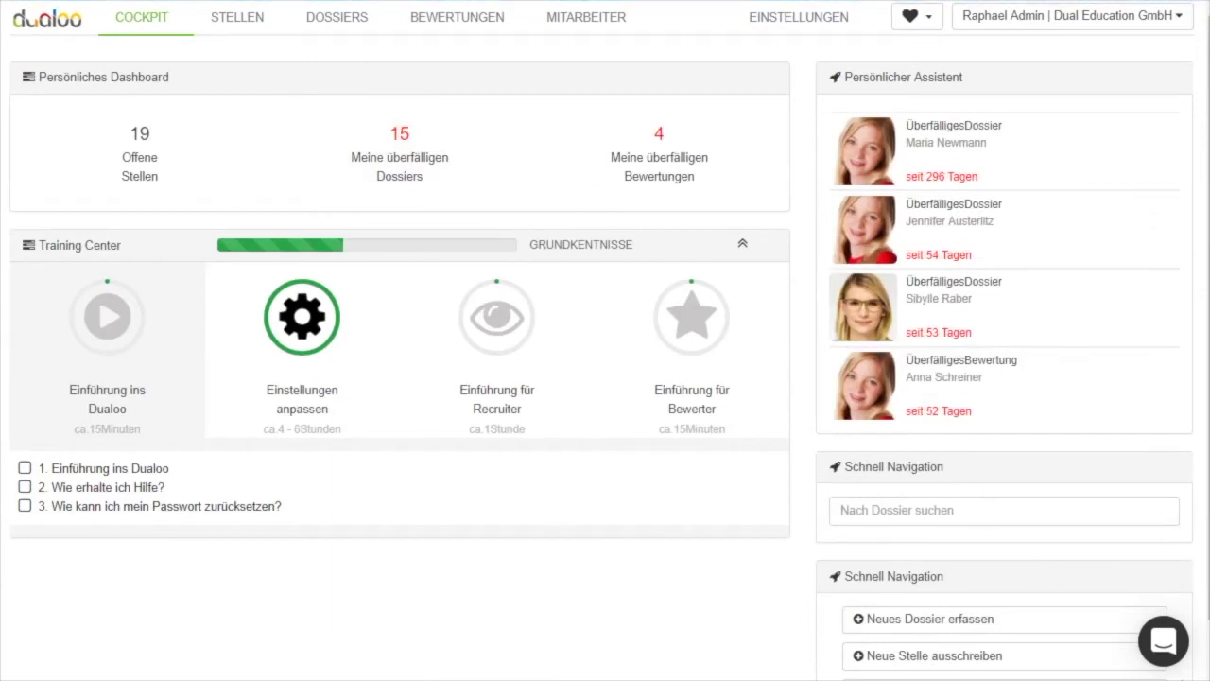
Open the support chat, place the cursor in its message field and close the chat without sending anything
click(1160, 642)
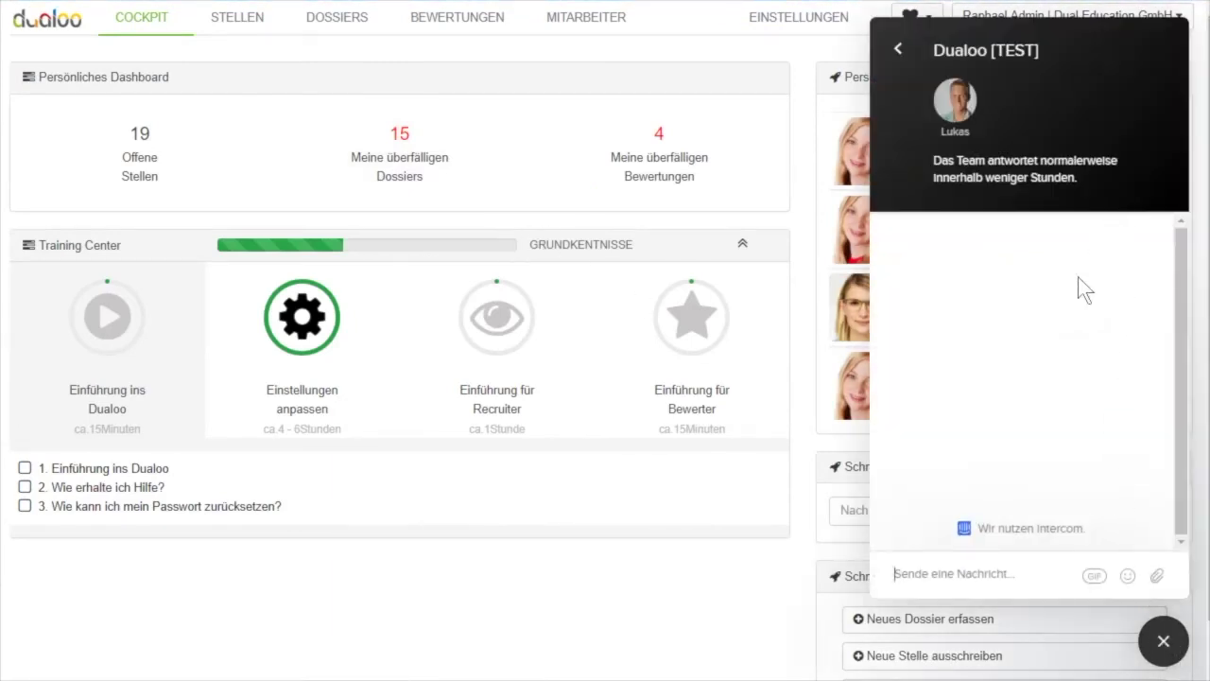
click(966, 574)
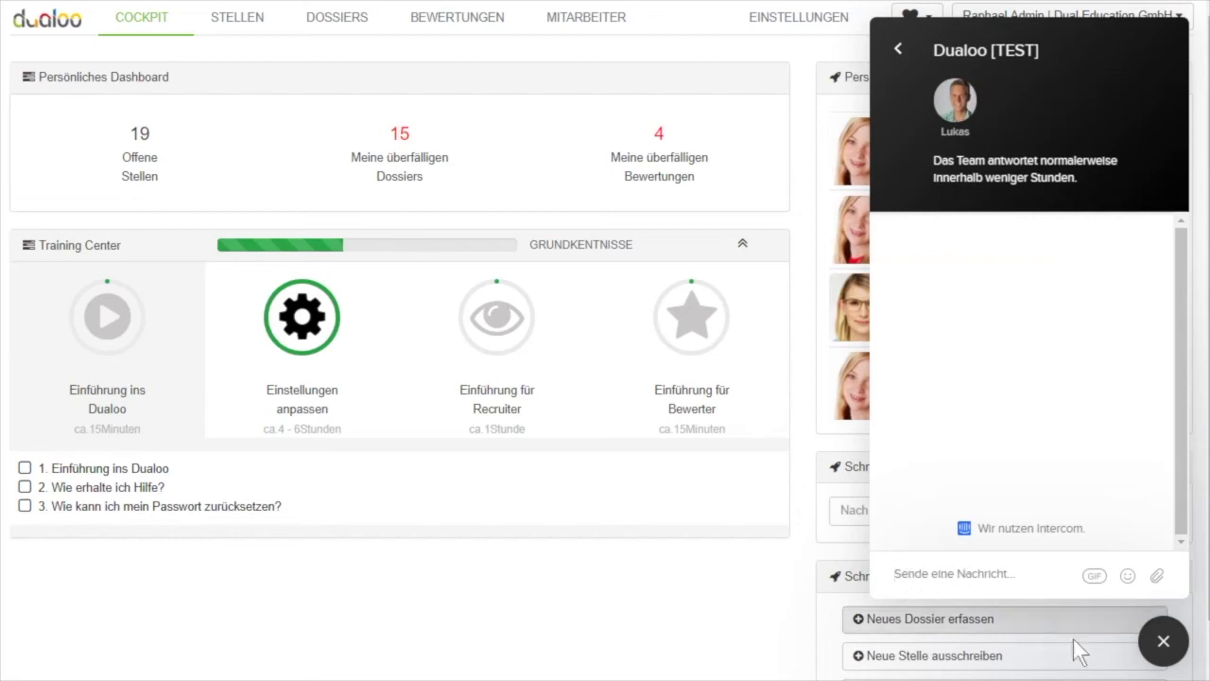
click(1164, 642)
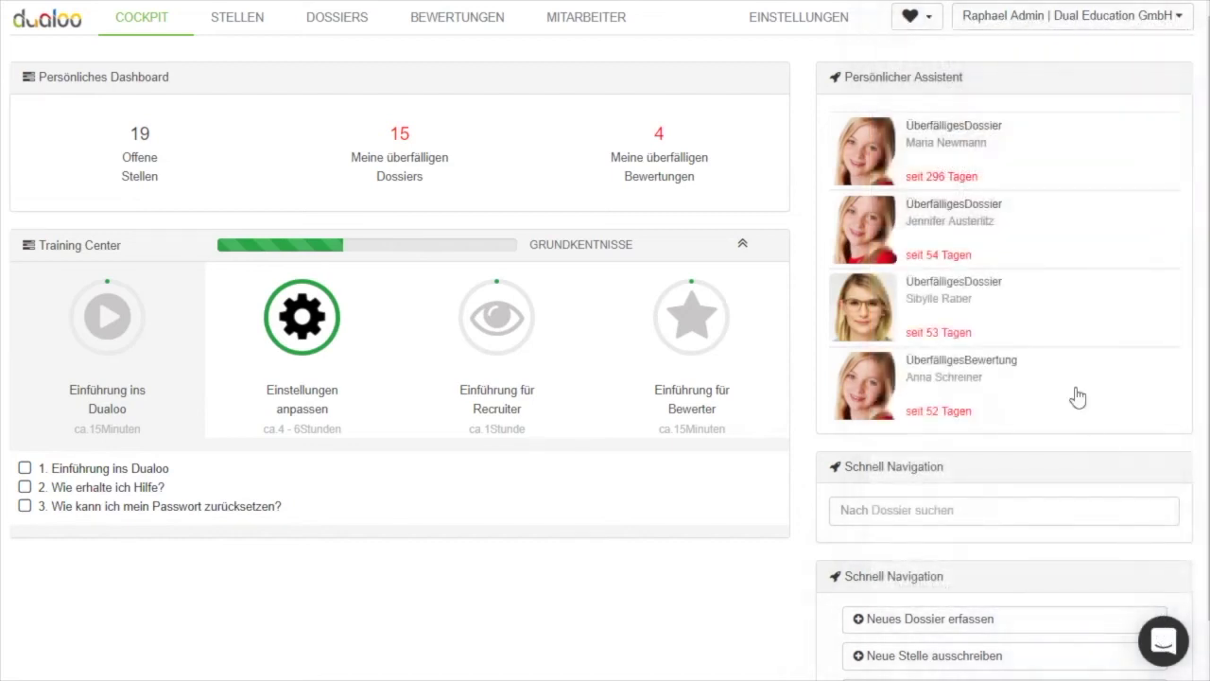
Send a Dualoo recommendation to a suggested e-mail address
click(913, 19)
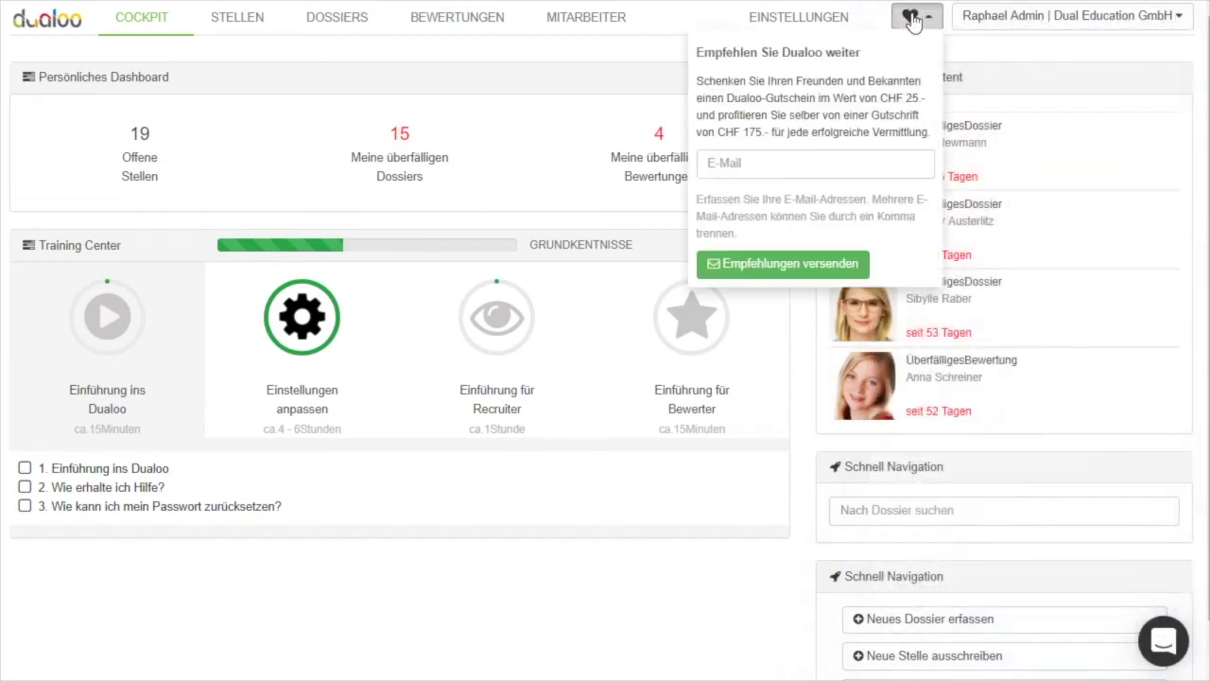
click(837, 170)
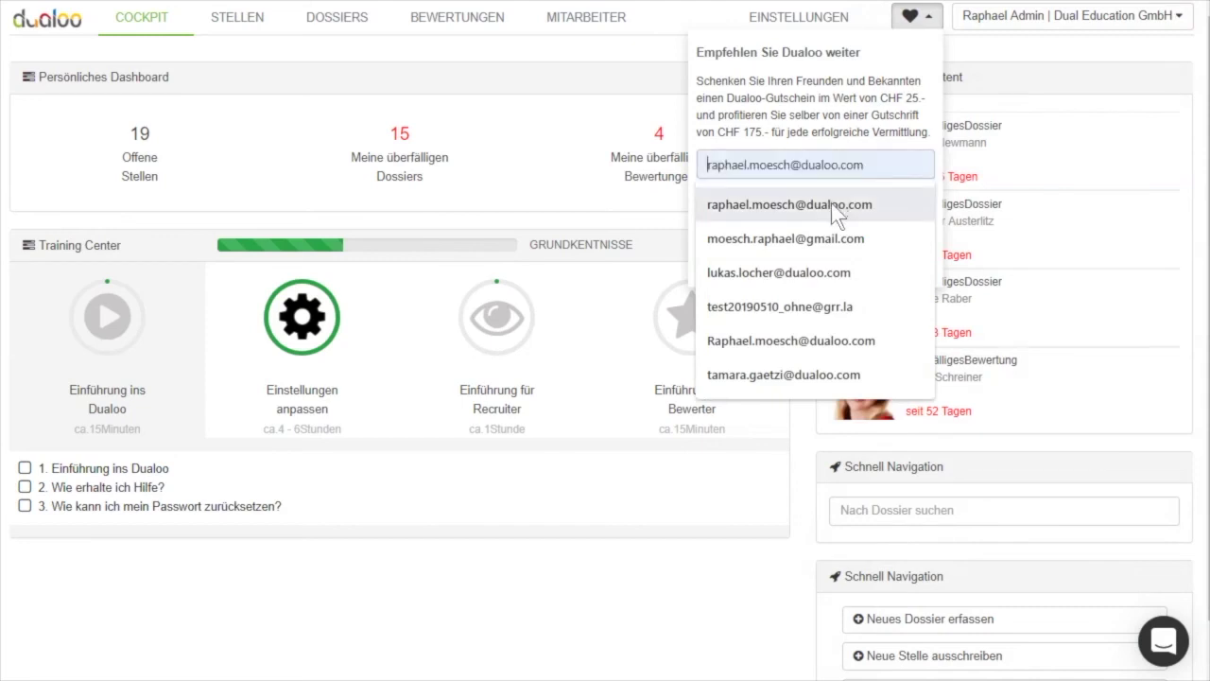
click(831, 202)
click(841, 262)
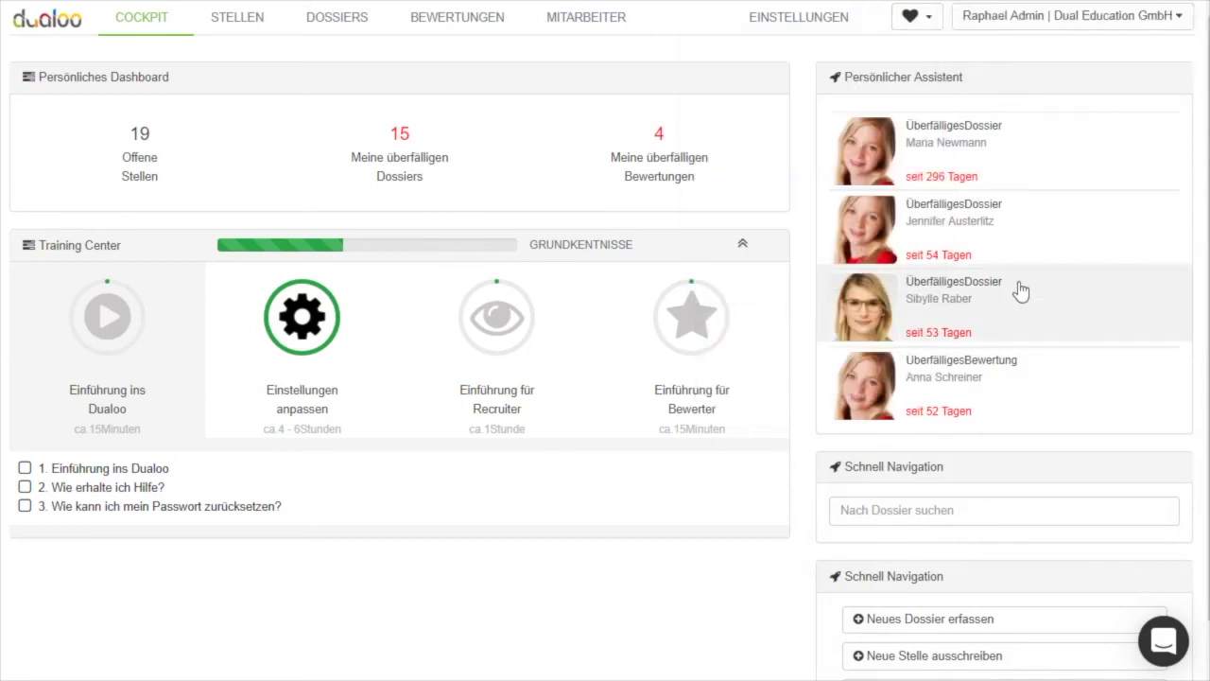